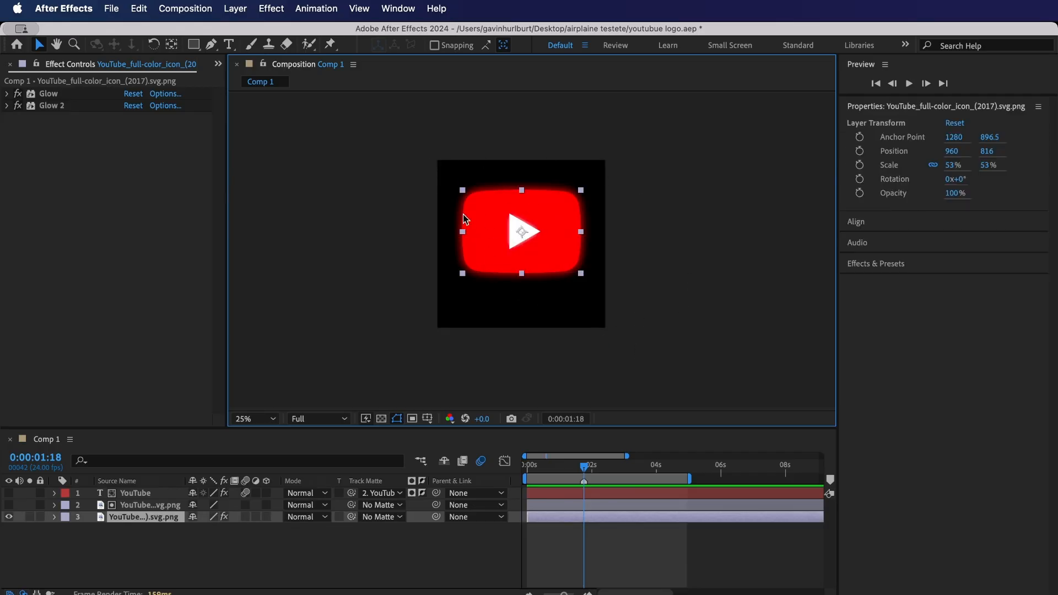
- Select the YouTube logo layer and centre it vertically in the composition
click(426, 143)
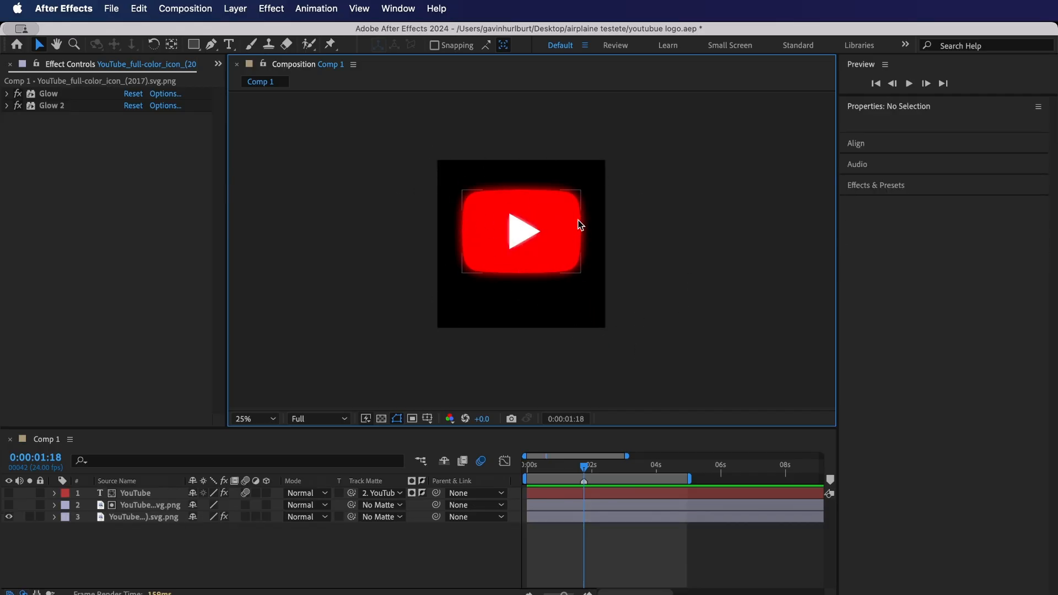
click(482, 238)
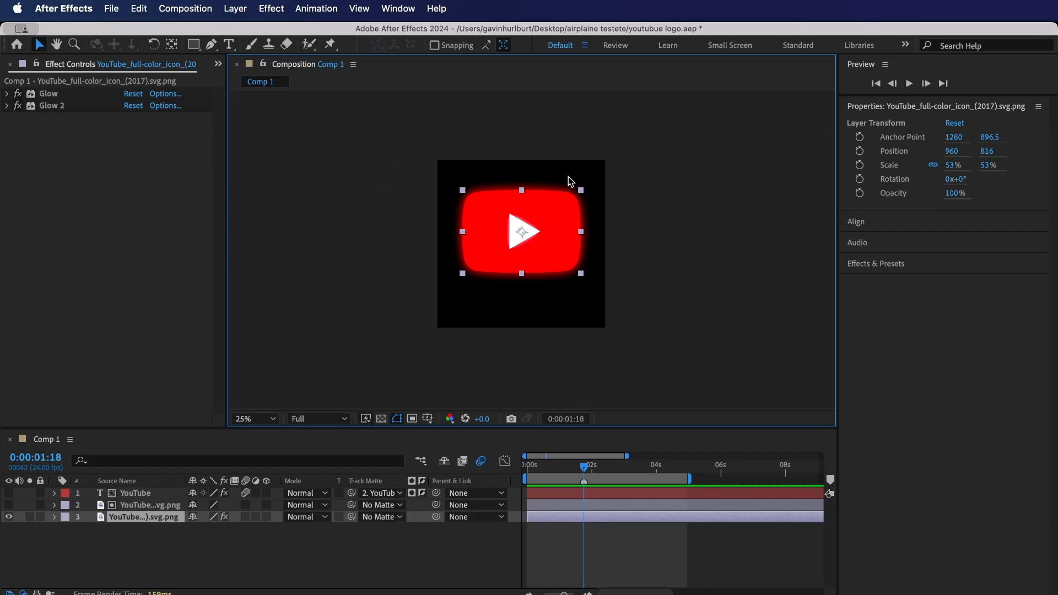
click(887, 223)
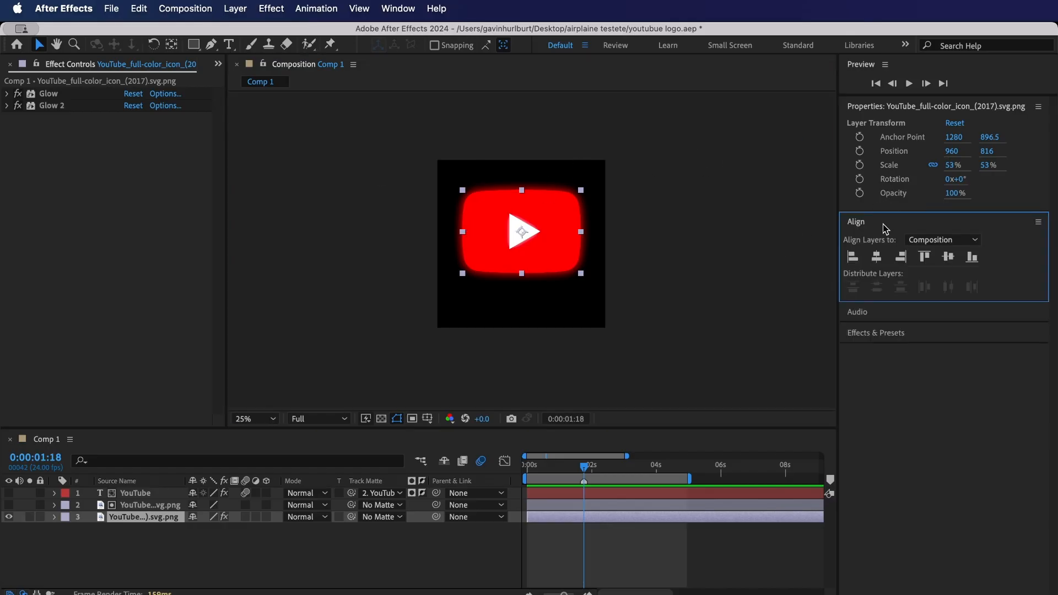
click(948, 257)
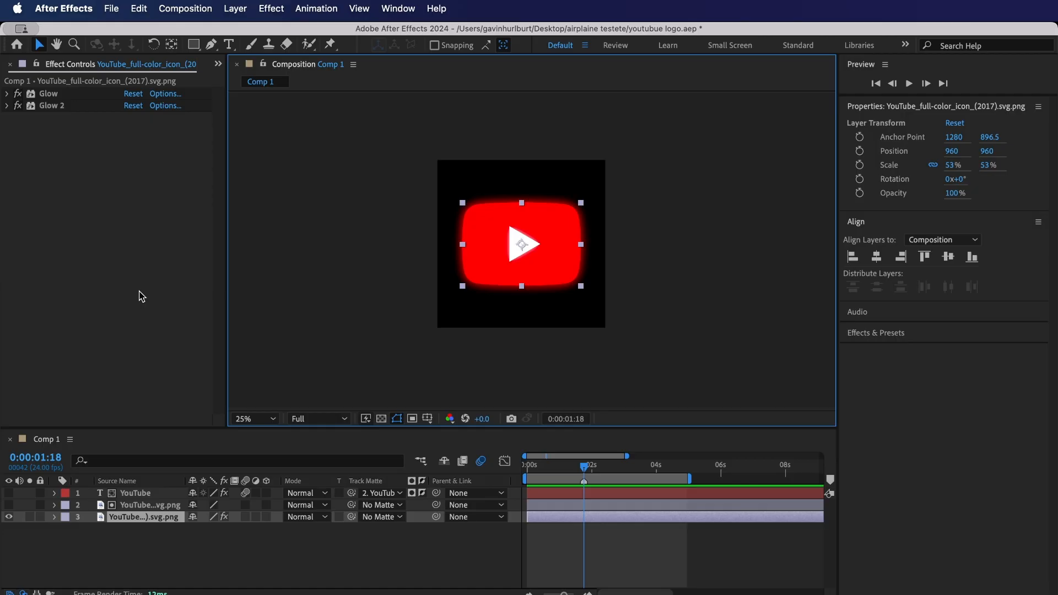
- Review the settings of both Glow effects on the logo and set Glow 2's radius to 49
click(7, 96)
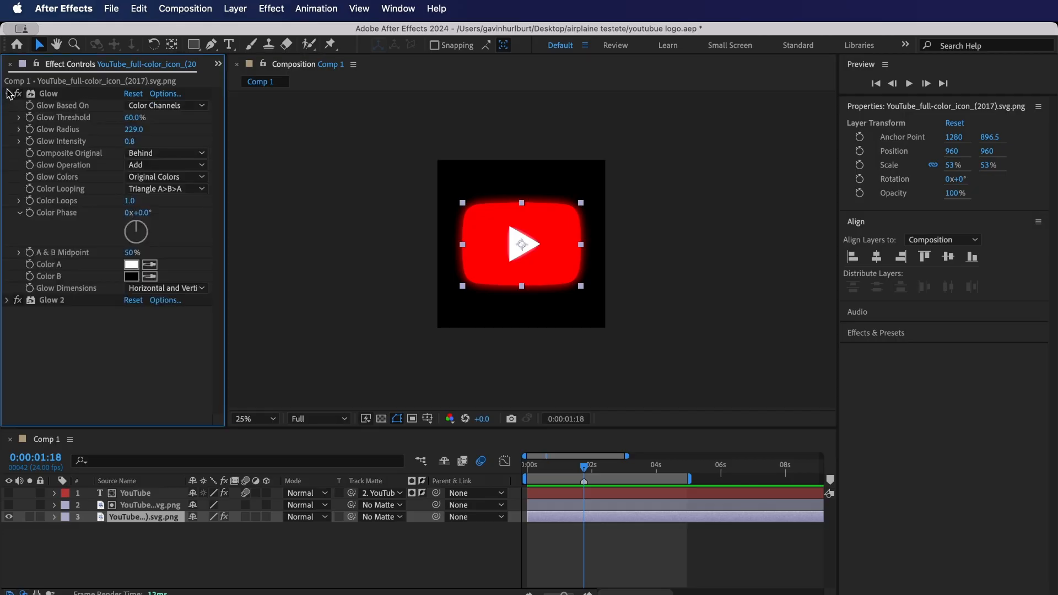
click(7, 301)
scroll(100, 301, down, 1)
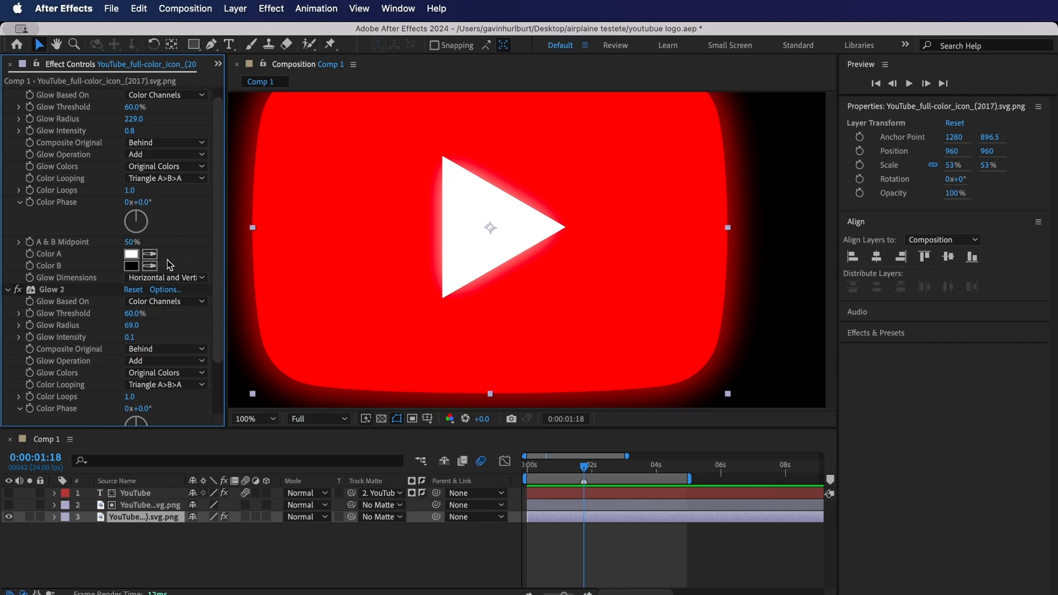
scroll(64, 235, up, 1)
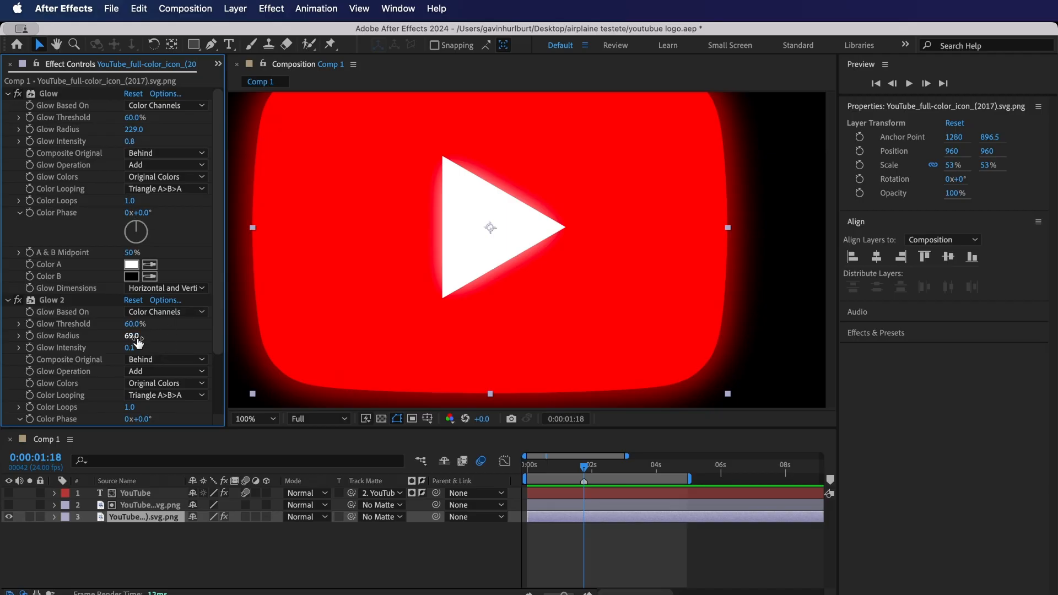
mouse_move(138, 338)
mouse_down()
mouse_move(113, 334)
mouse_move(125, 333)
mouse_up()
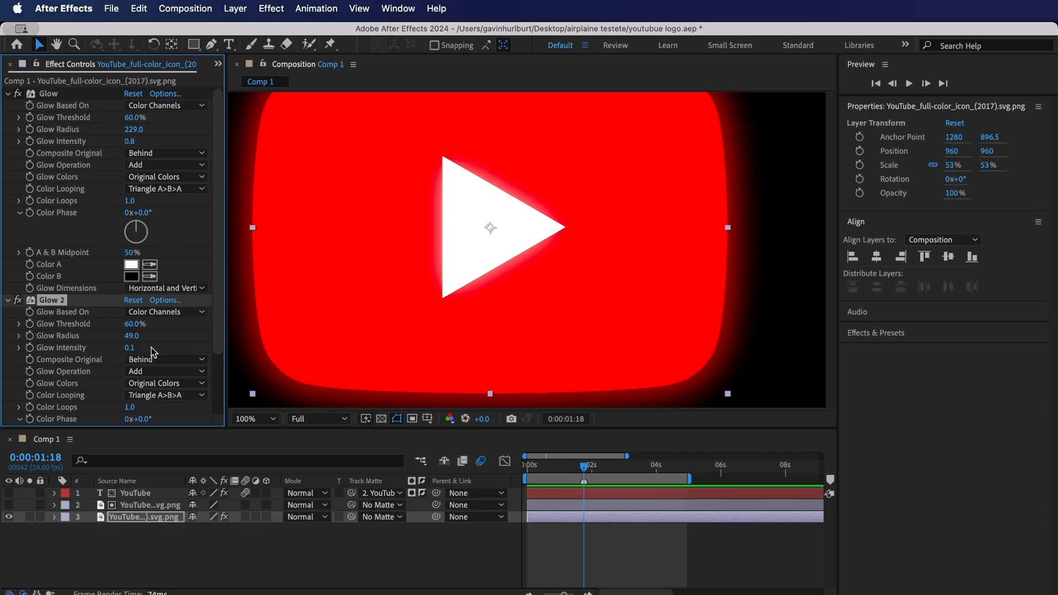
click(7, 94)
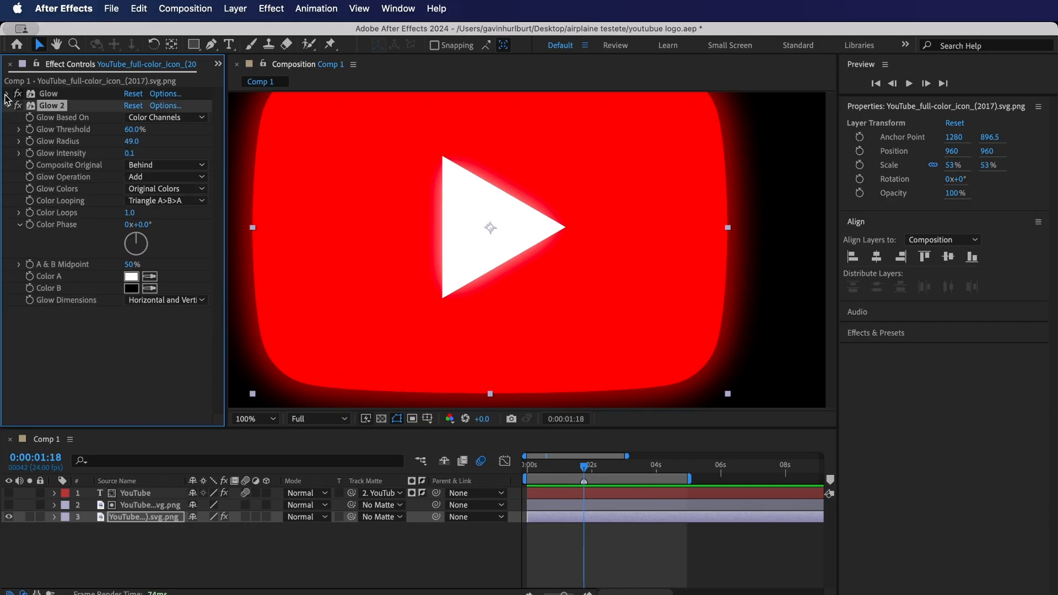
click(7, 105)
- Duplicate the visible YouTube logo layer
scroll(519, 253, down, 2)
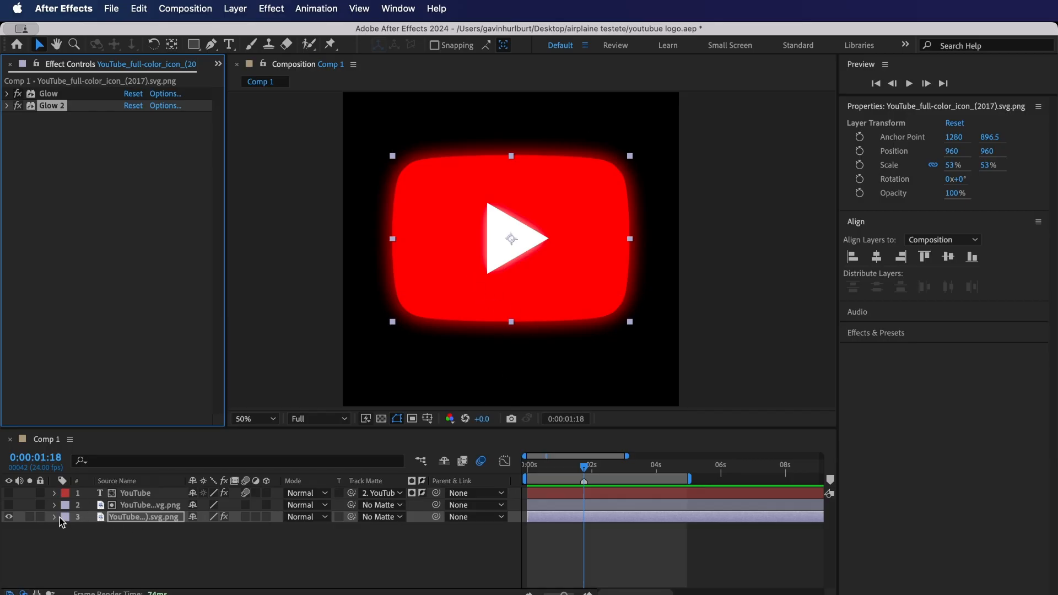
click(134, 523)
click(168, 568)
click(149, 523)
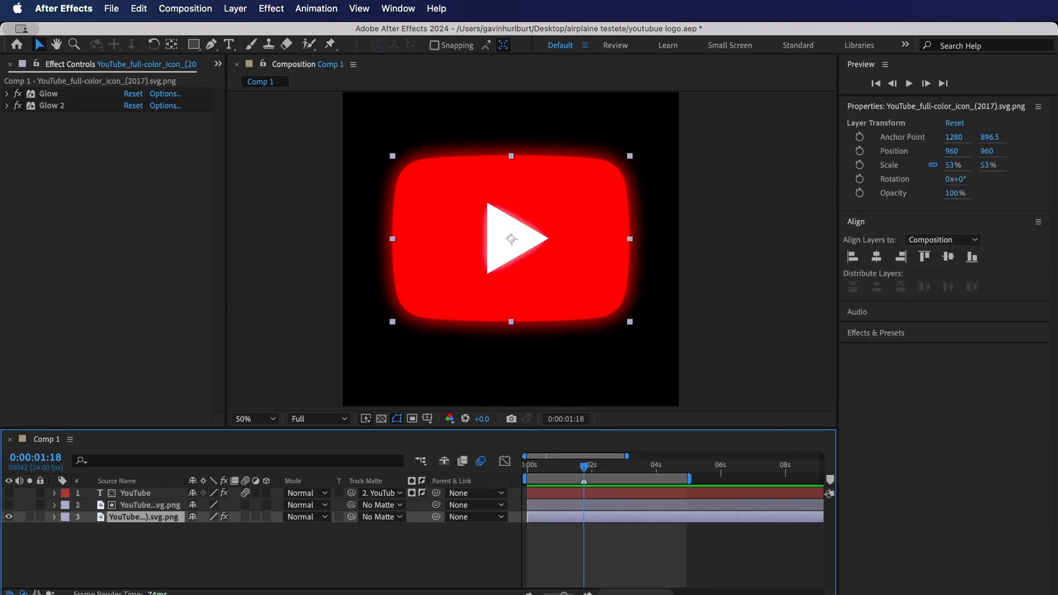
key(super+d)
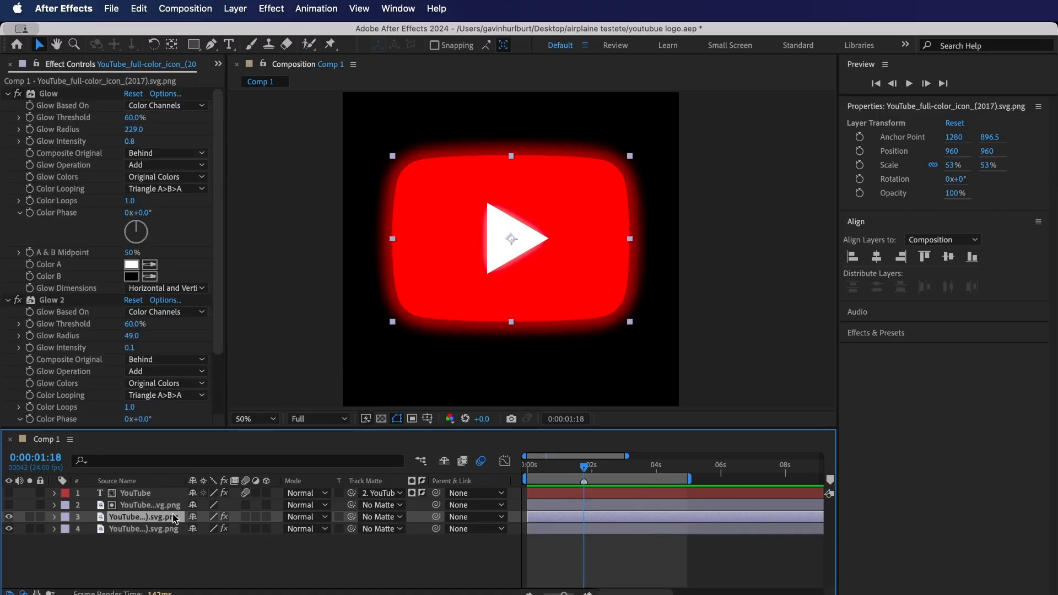
- Remove both Glow effects from the upper copy of the logo layer
click(55, 95)
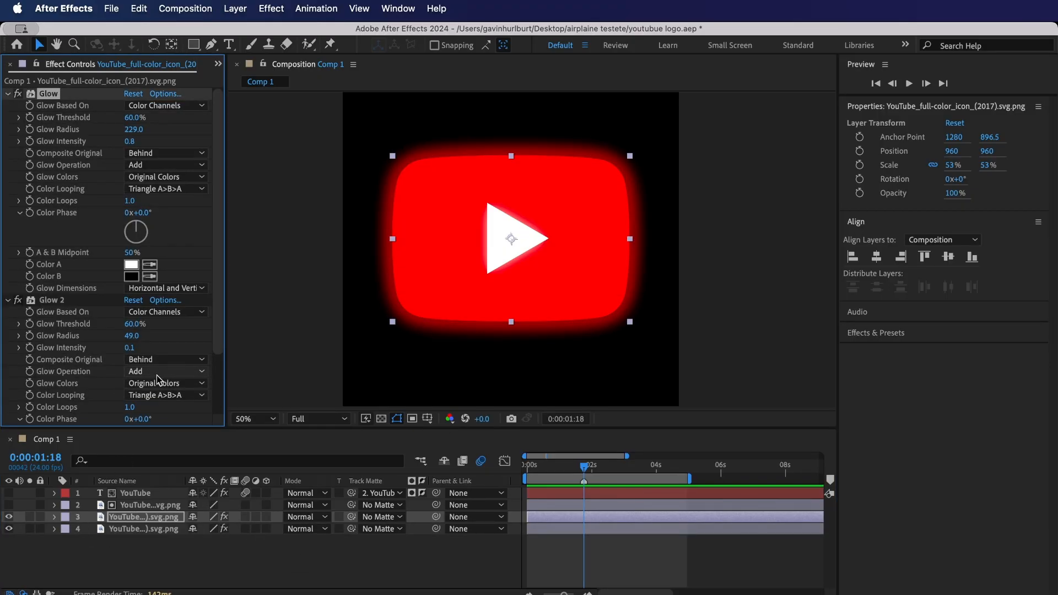
key(Delete)
click(68, 95)
key(Delete)
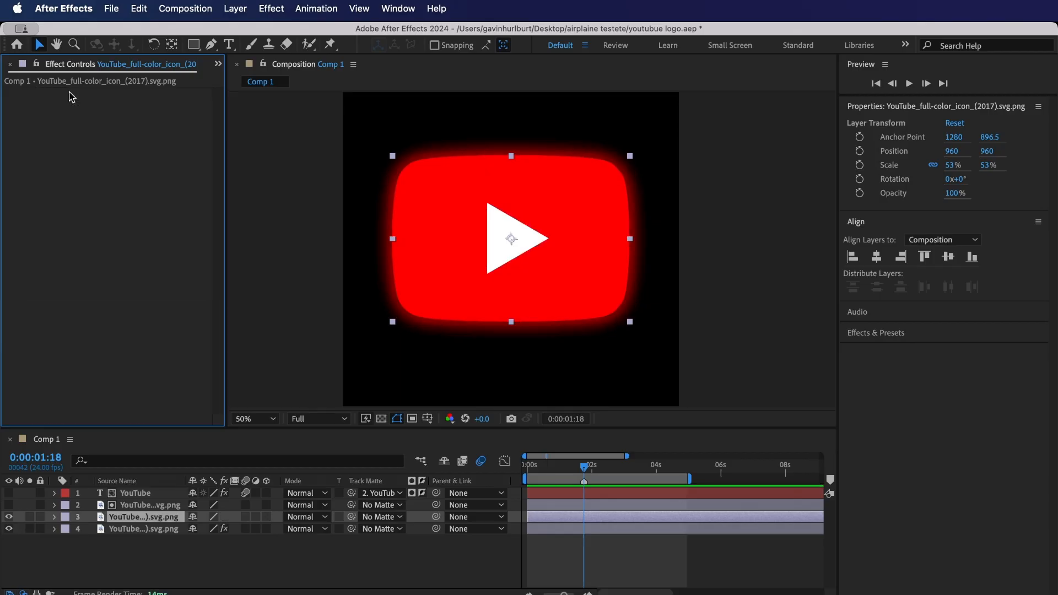
- With the upper logo copy selected, look through the effect categories, show Effects & Presets and bring up the FX Console search
click(141, 522)
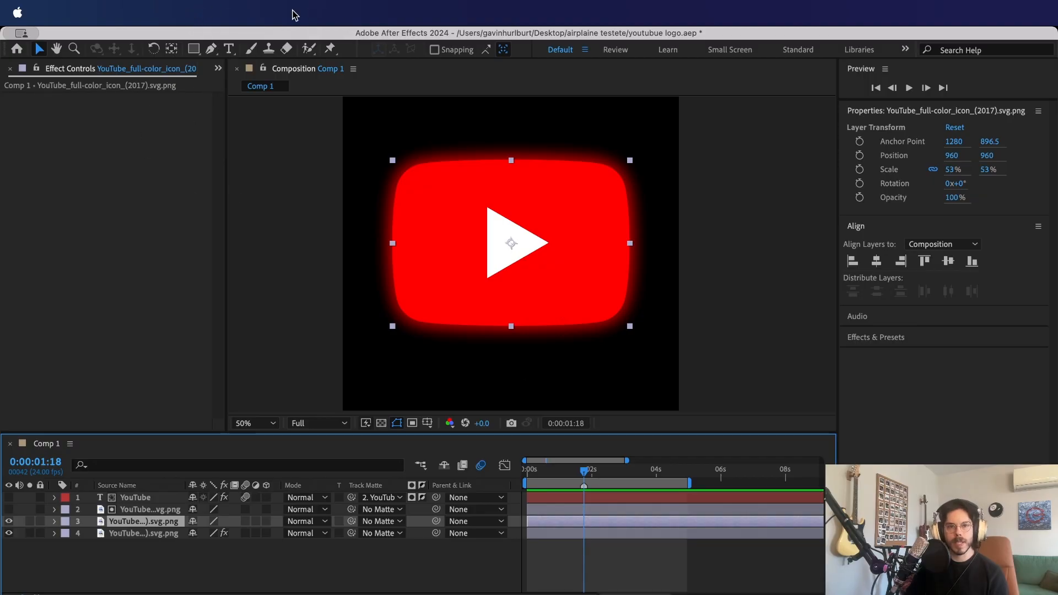
click(257, 10)
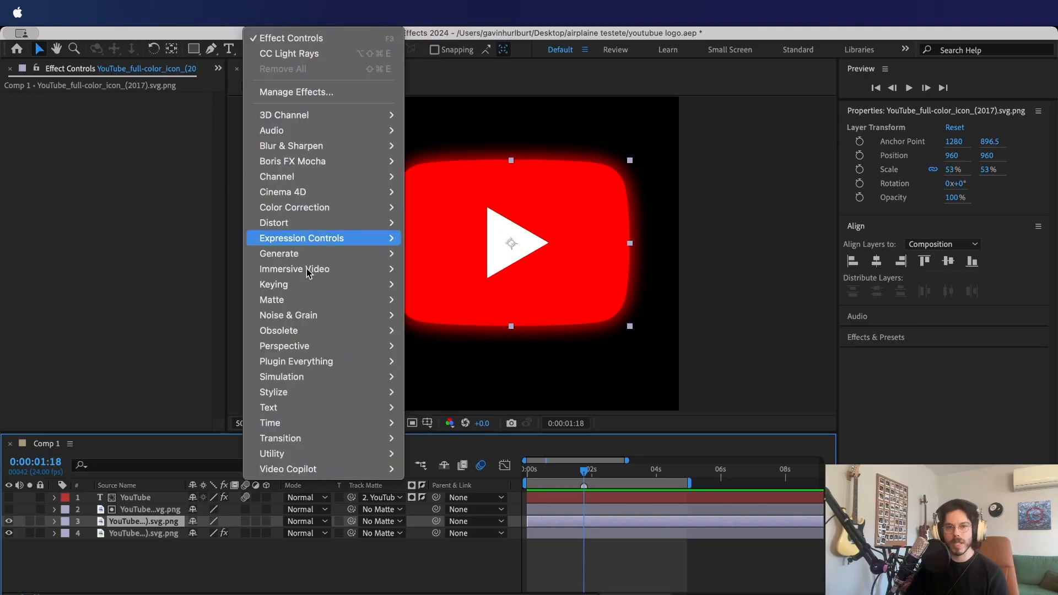
mouse_move(342, 238)
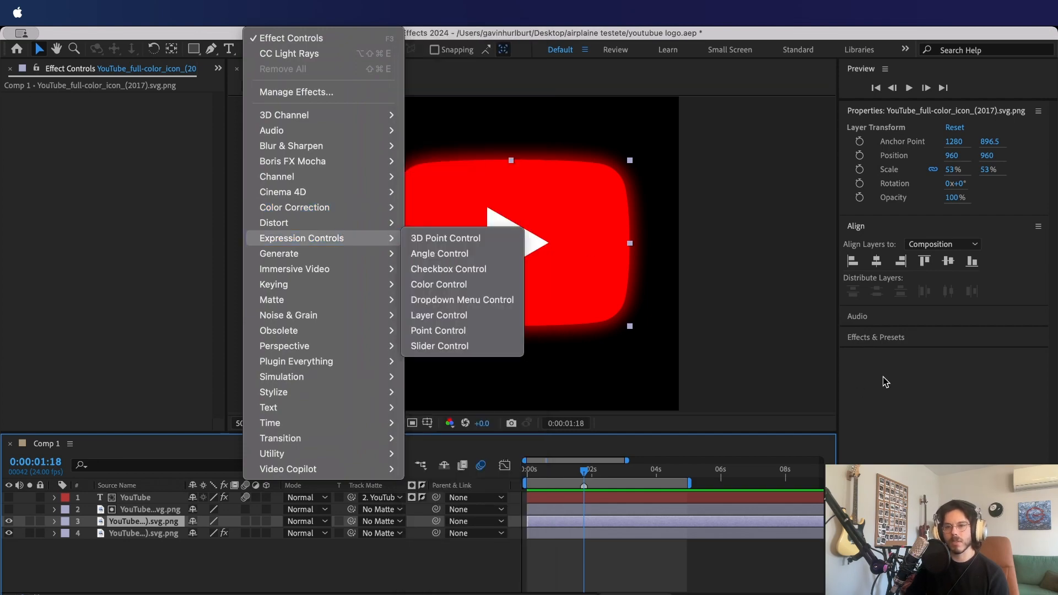
click(881, 344)
click(878, 337)
click(889, 355)
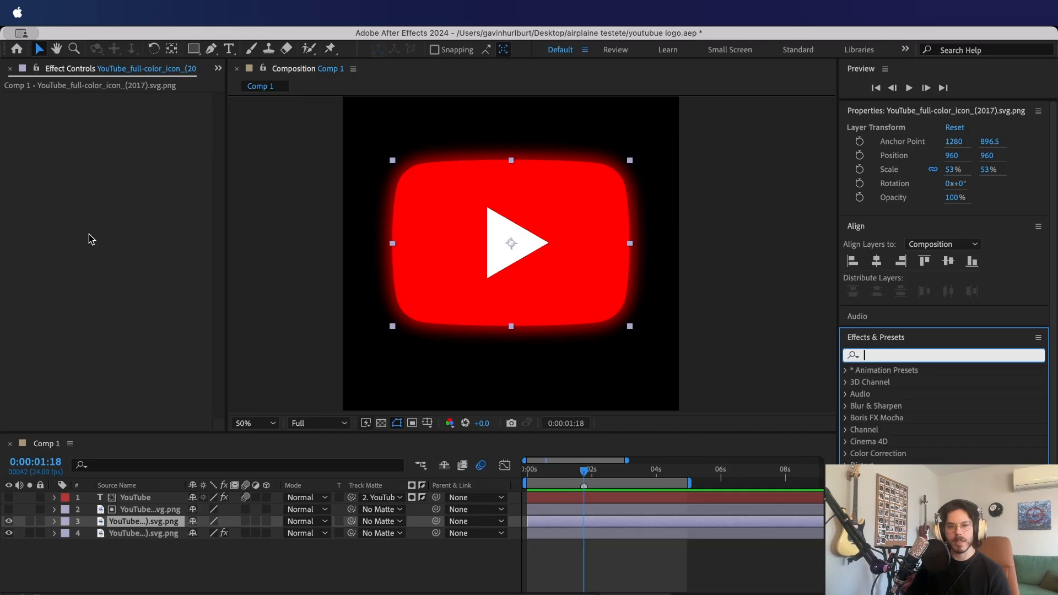
key(ctrl+space)
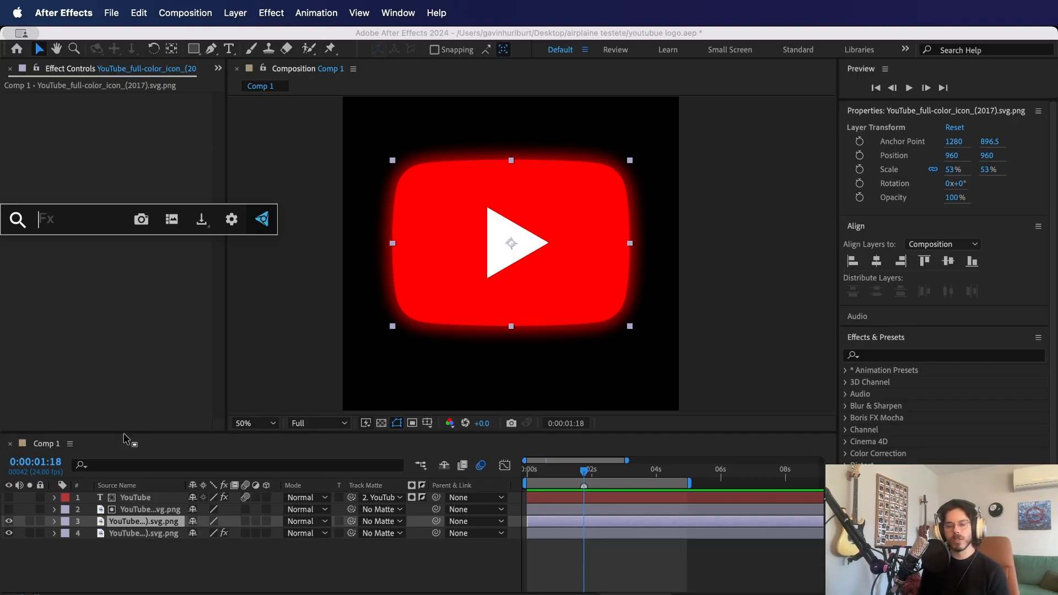
text(fasdlkfa)
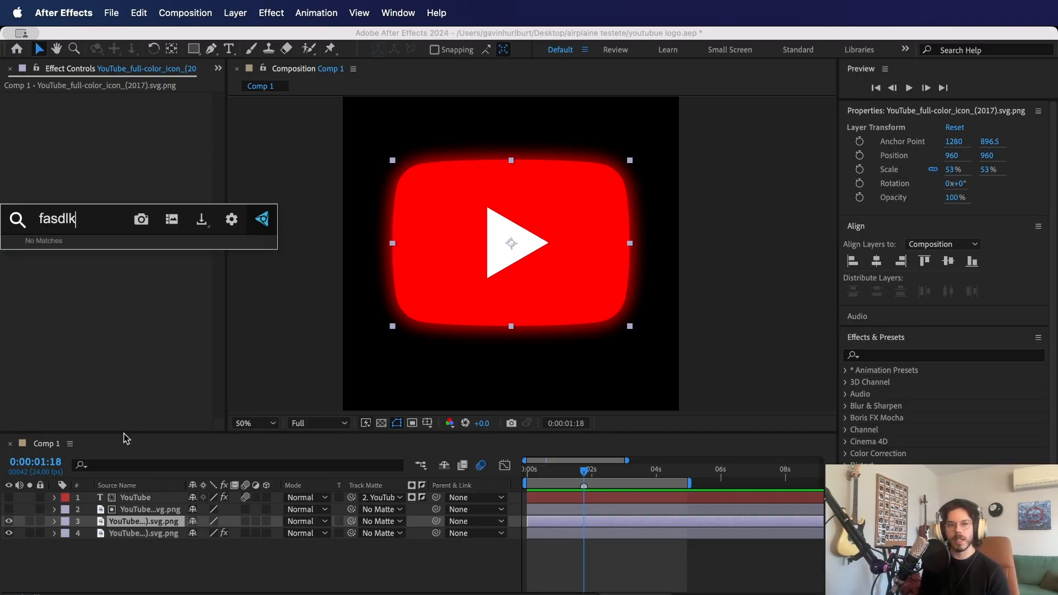
key(BackSpace)
key(BackSpace)
key(BackSpace)
key(BackSpace)
key(BackSpace)
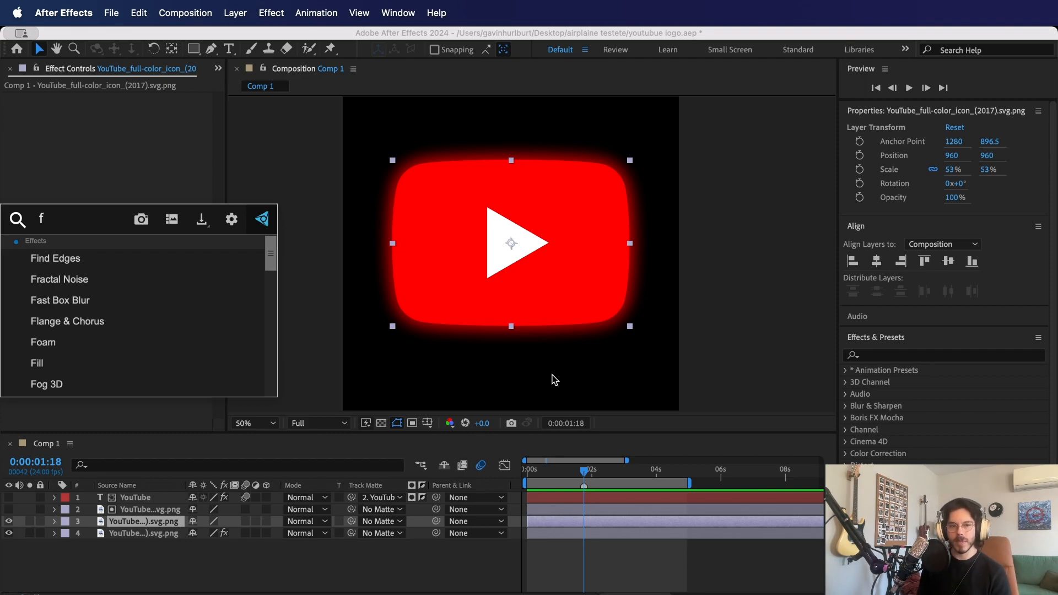
key(BackSpace)
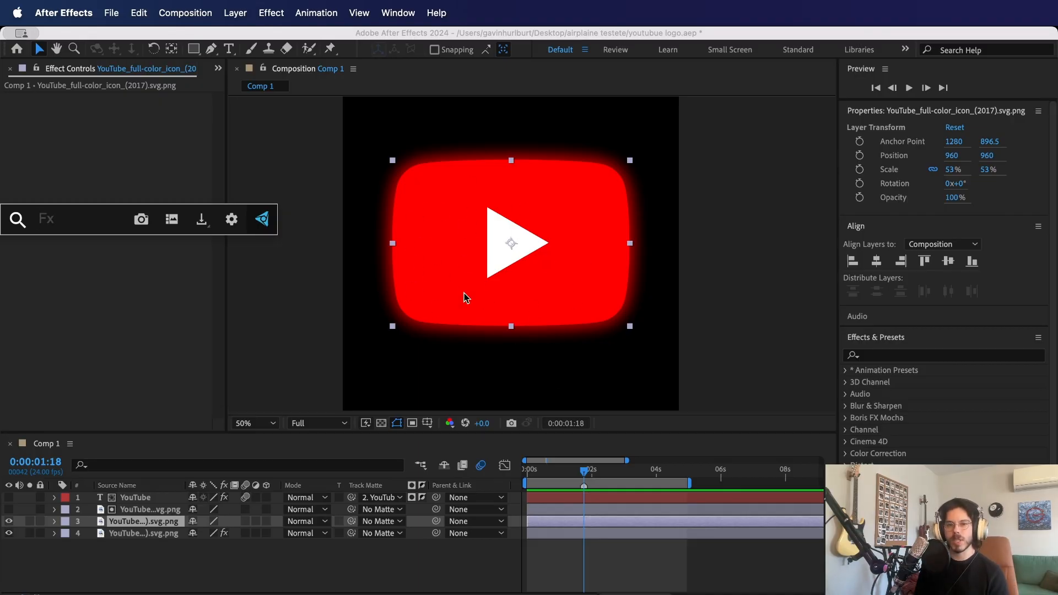
text(t)
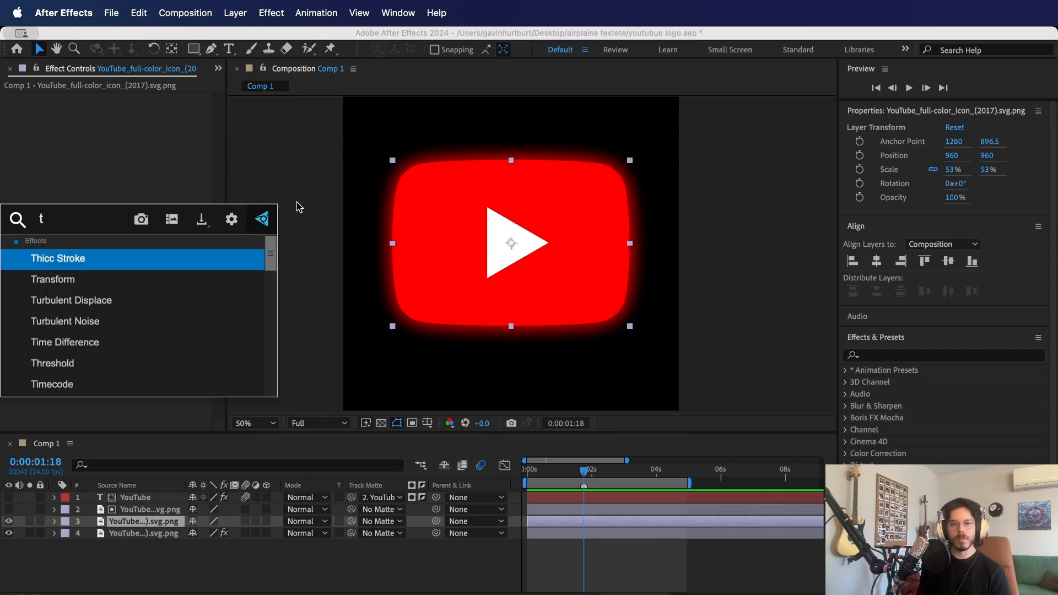
key(BackSpace)
- Apply the Fill effect to the upper logo copy and set its color to white (FFFFFF)
text(fil)
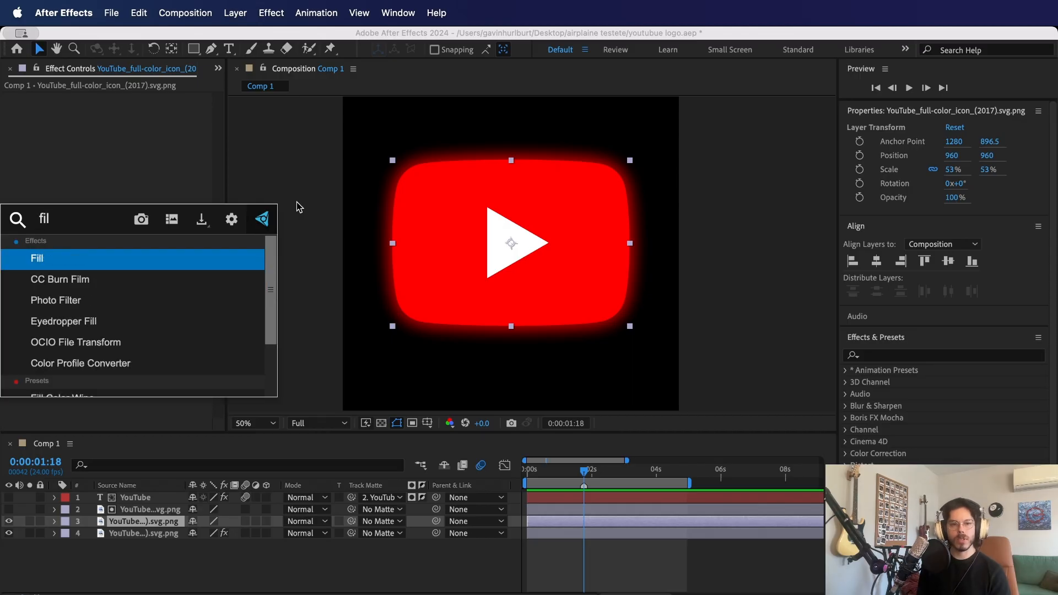
key(Return)
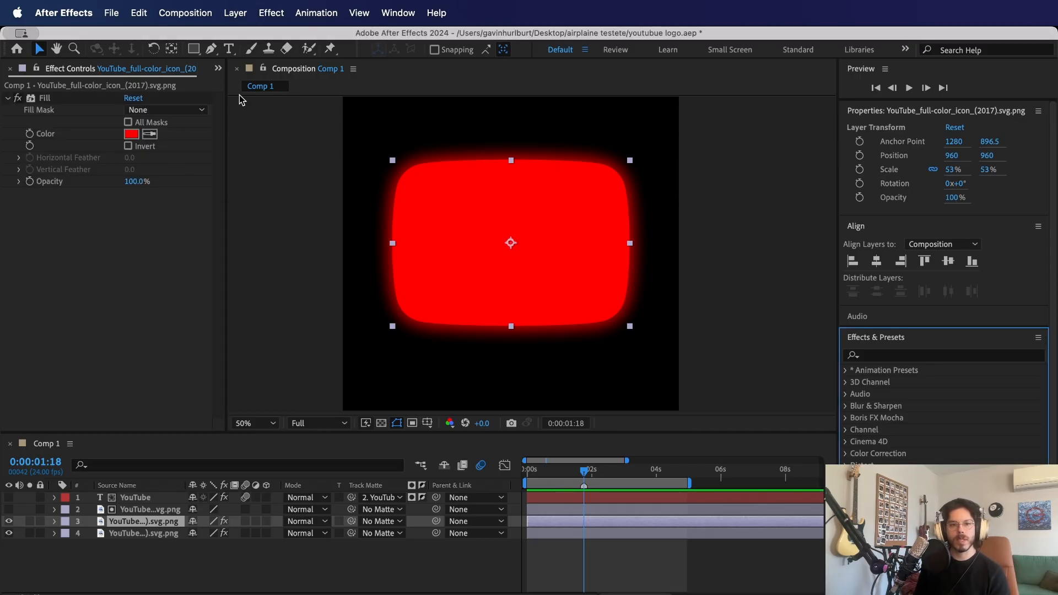
click(131, 134)
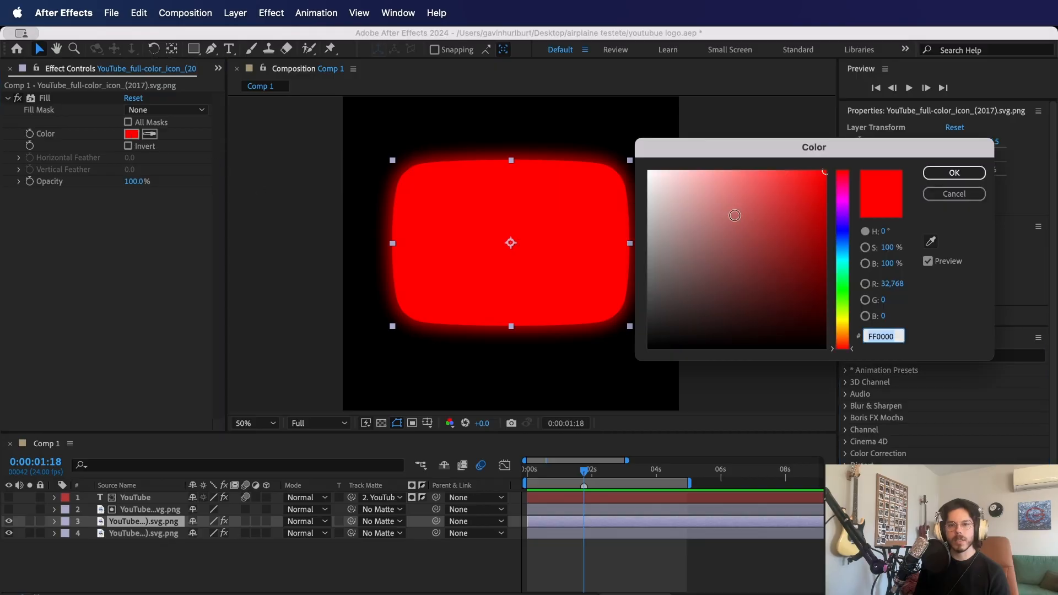
text(FFFFFF)
click(954, 172)
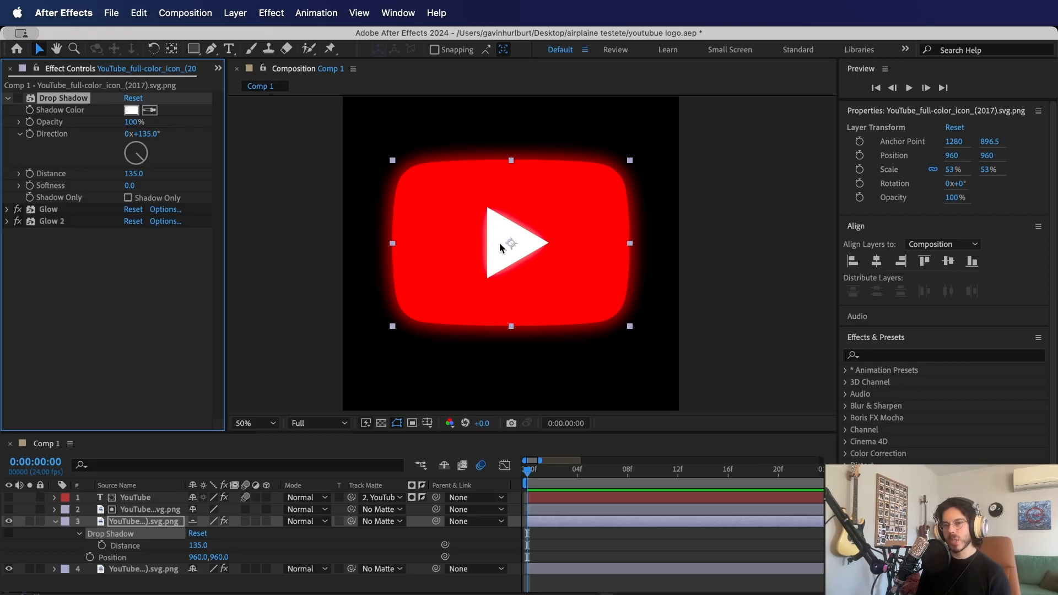
- Replace the logo layer's Drop Shadow with a new one and place it above both Glow effects
key(Delete)
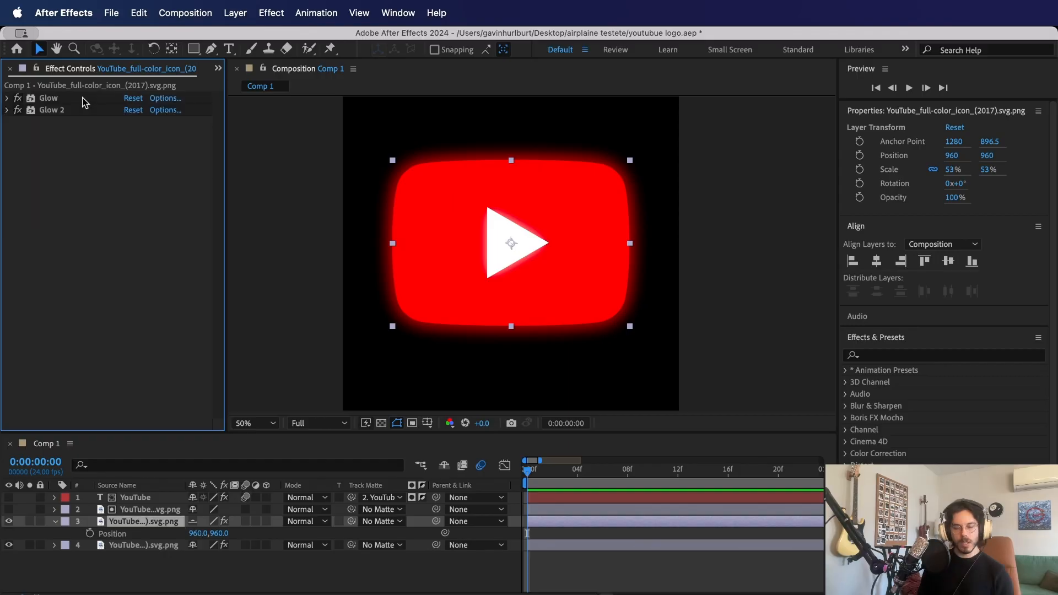
key(ctrl+space)
text(drop)
key(Return)
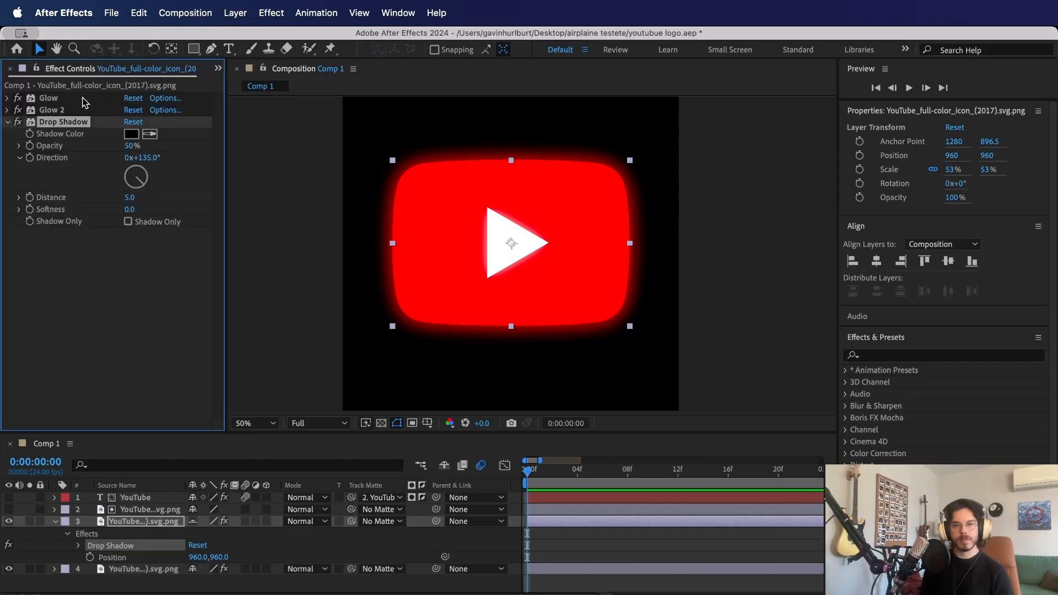
drag(63, 123, 66, 99)
- Set the drop shadow's color to white
click(131, 110)
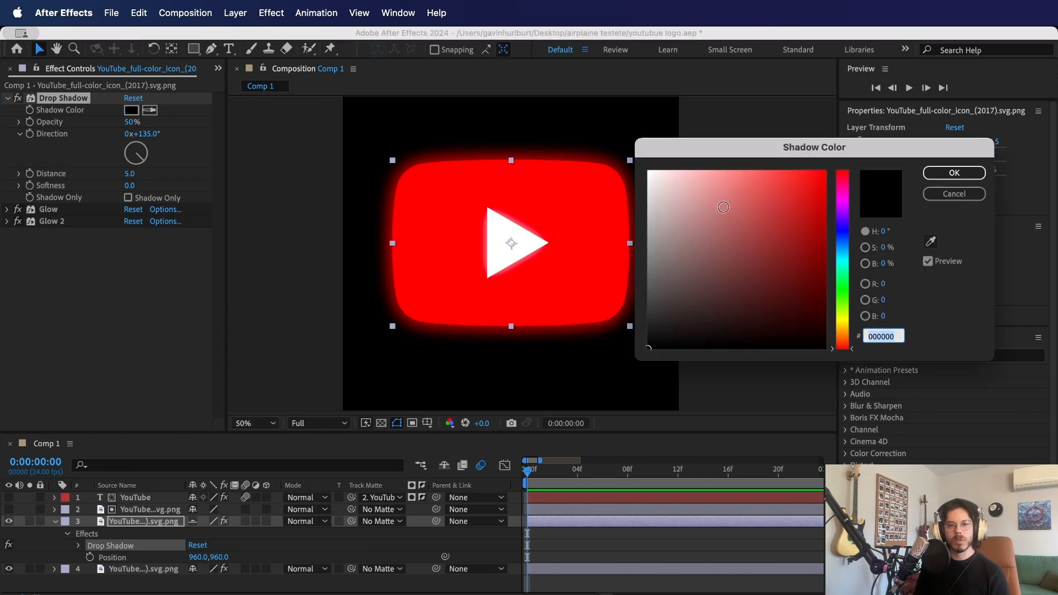
drag(721, 203, 647, 168)
click(958, 173)
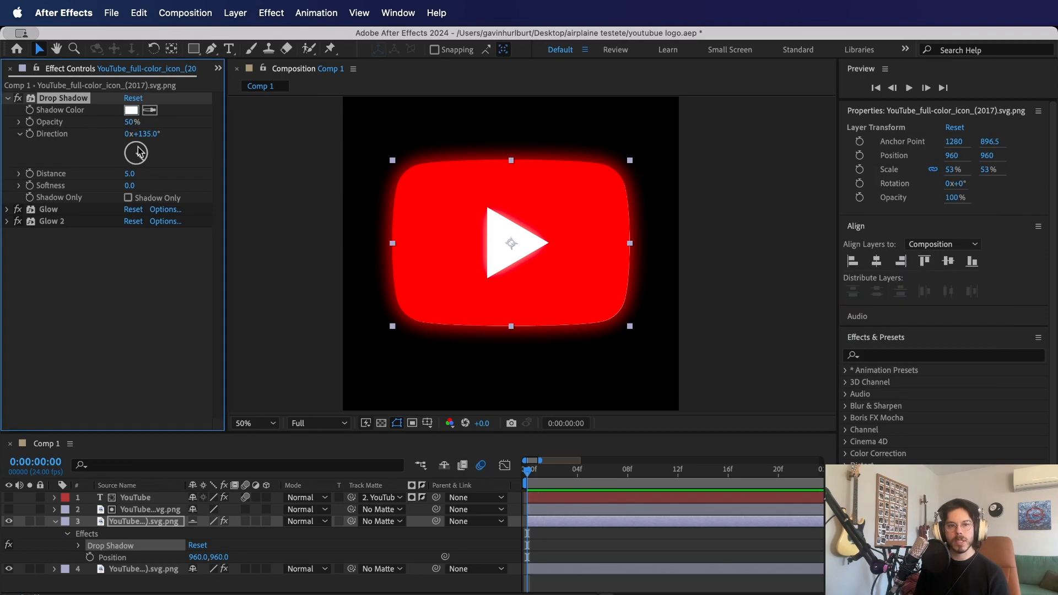
- Set the drop shadow's opacity to 100%, softness to 90 and distance to 134
drag(130, 174, 257, 161)
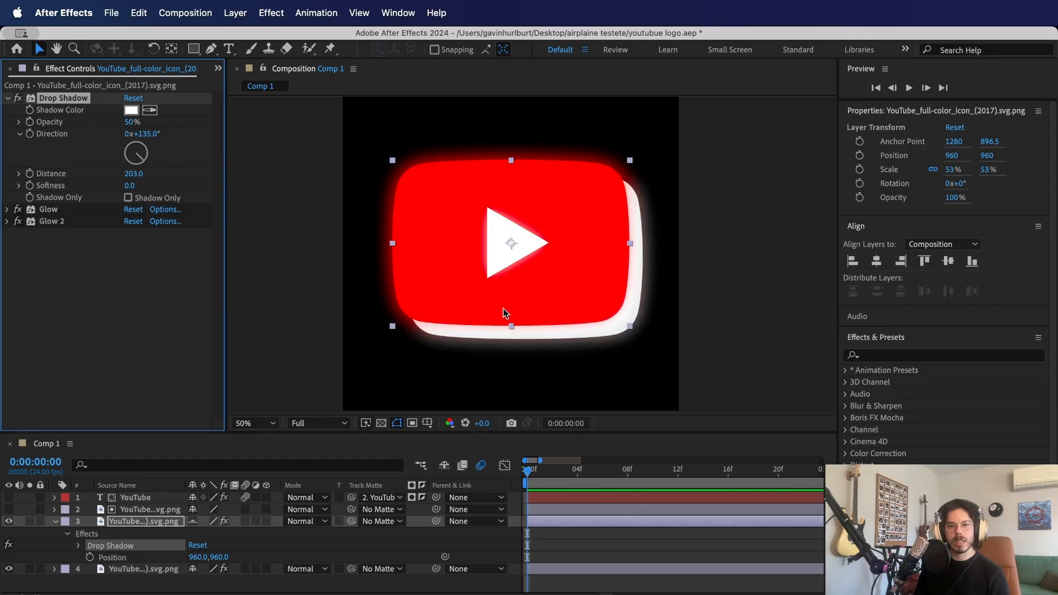
drag(134, 122, 359, 123)
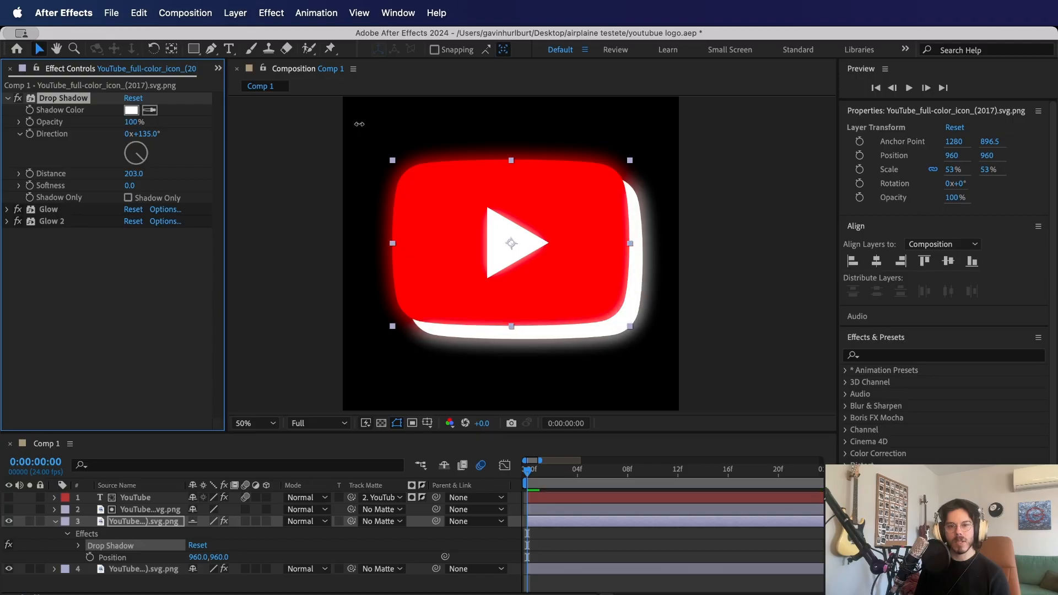
drag(130, 185, 219, 195)
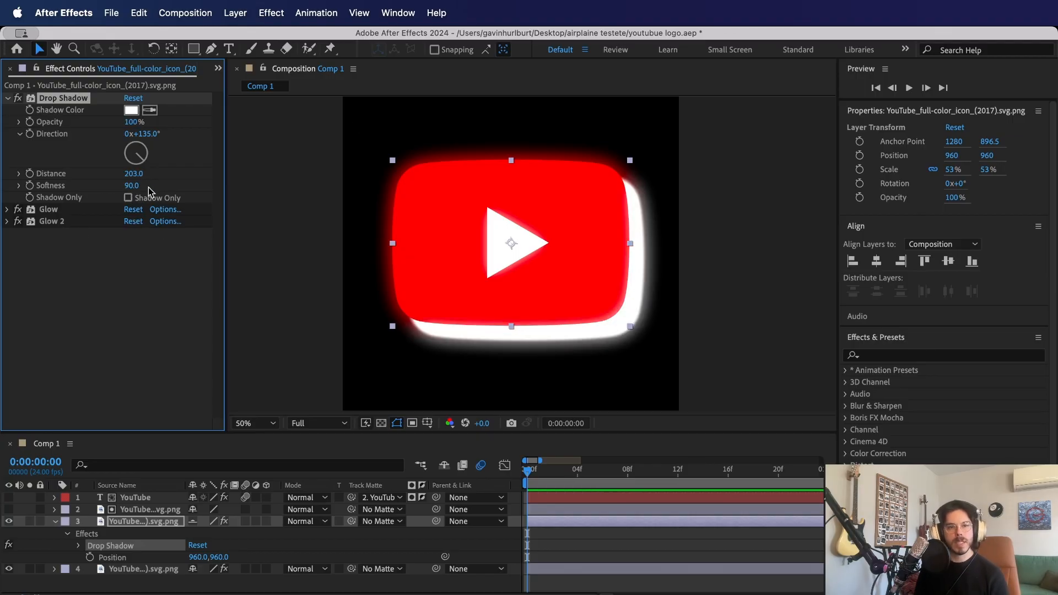
drag(133, 178, 90, 179)
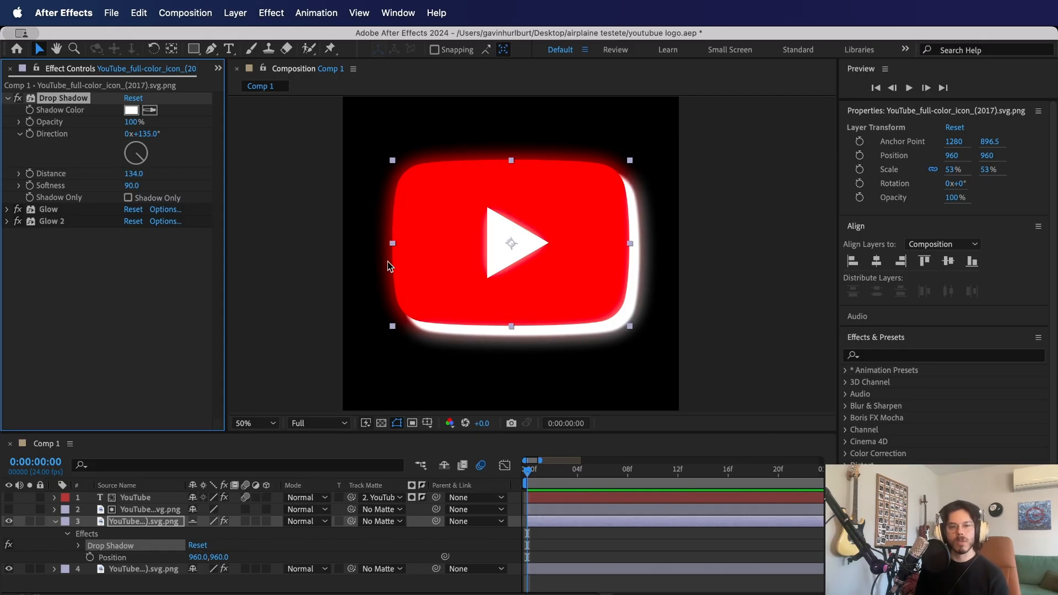
- Lower the drop-shadowed logo layer's opacity to 59%
click(312, 334)
click(483, 283)
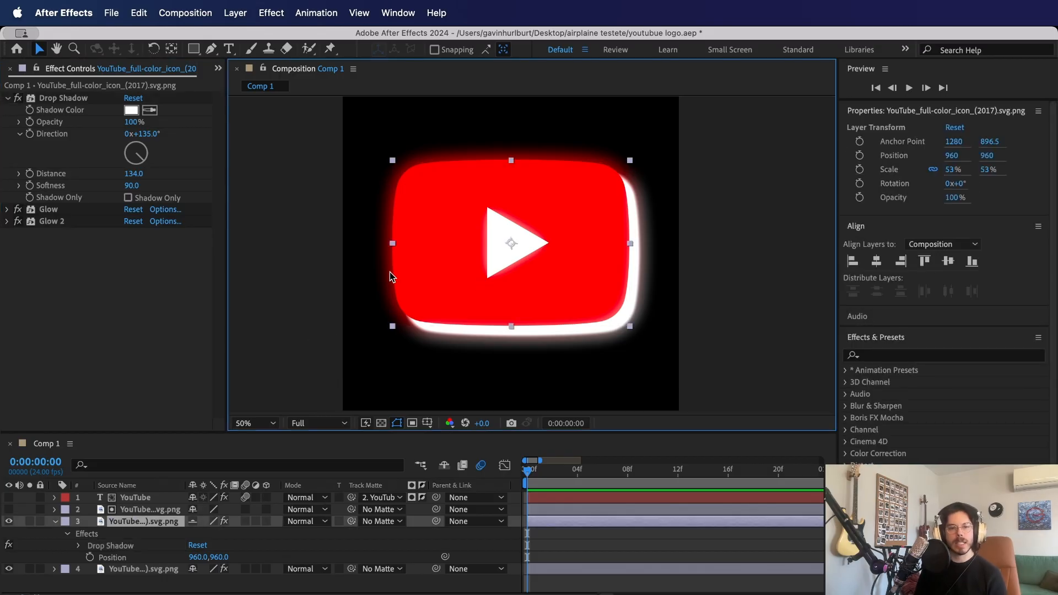
key(t)
drag(194, 534, 164, 531)
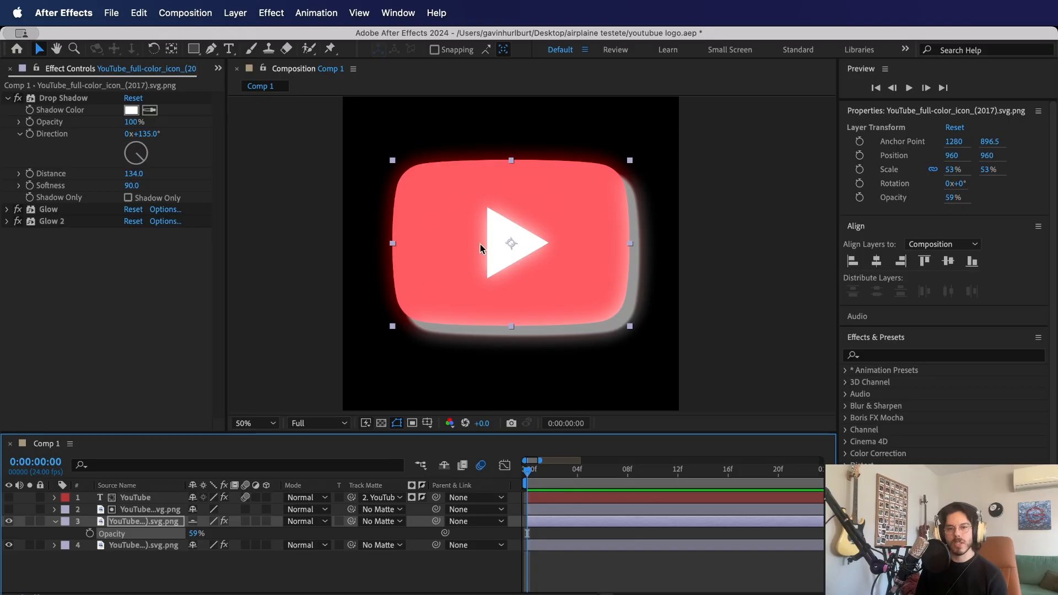
- Offset the drop-shadowed logo layer to position 901, 906 and set its first Position keyframe at frame 4
click(144, 545)
click(143, 522)
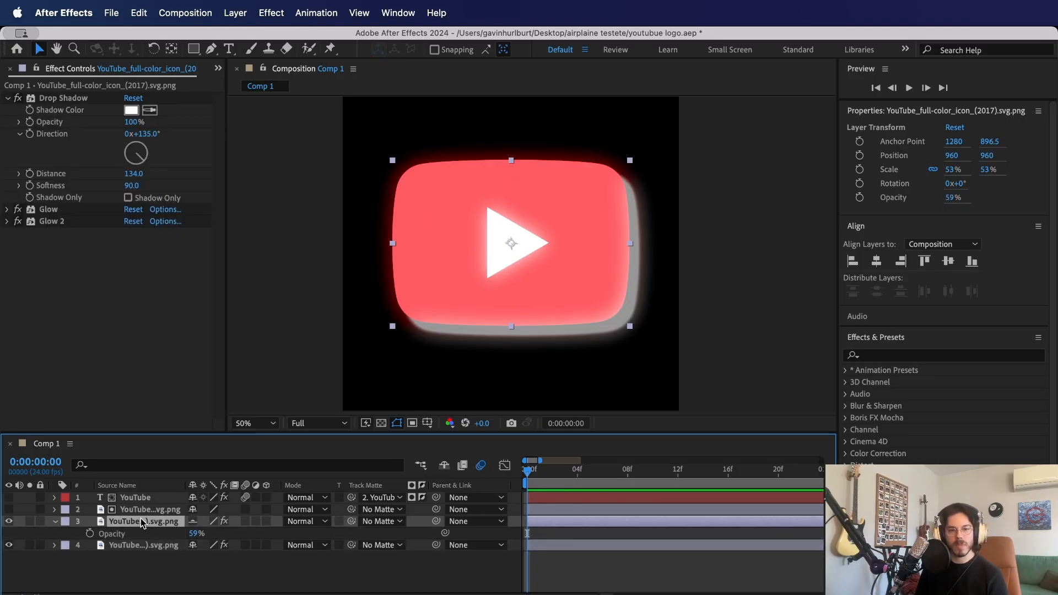
key(p)
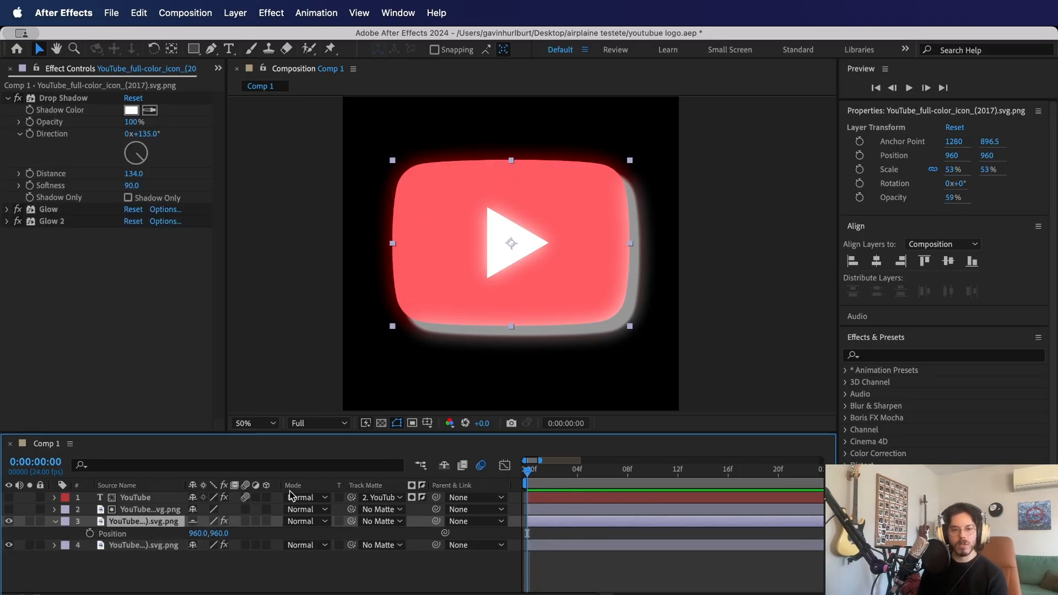
drag(220, 534, 200, 533)
key(shift+Up)
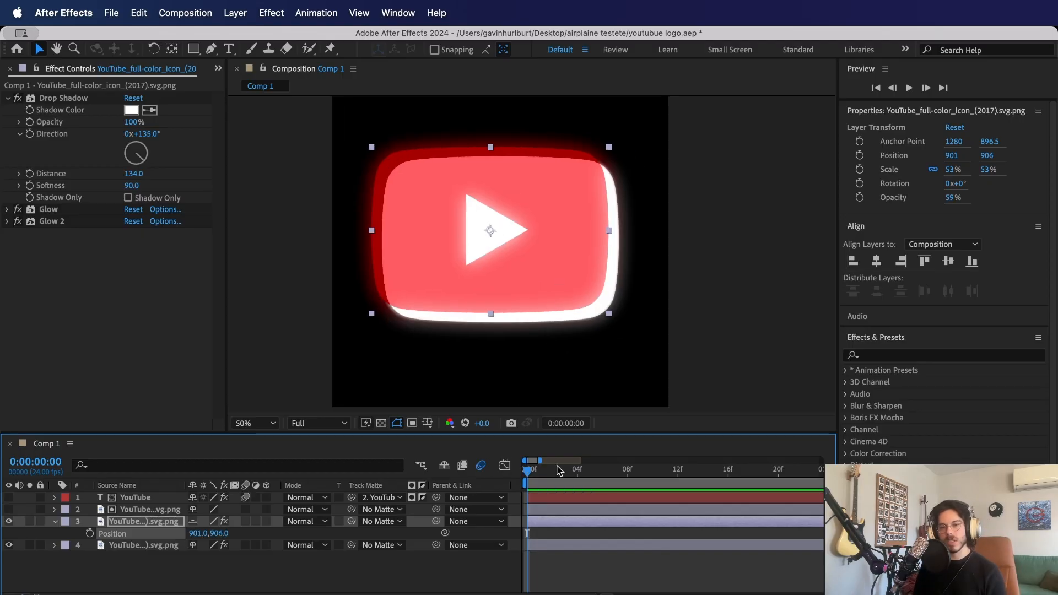
drag(546, 478, 577, 474)
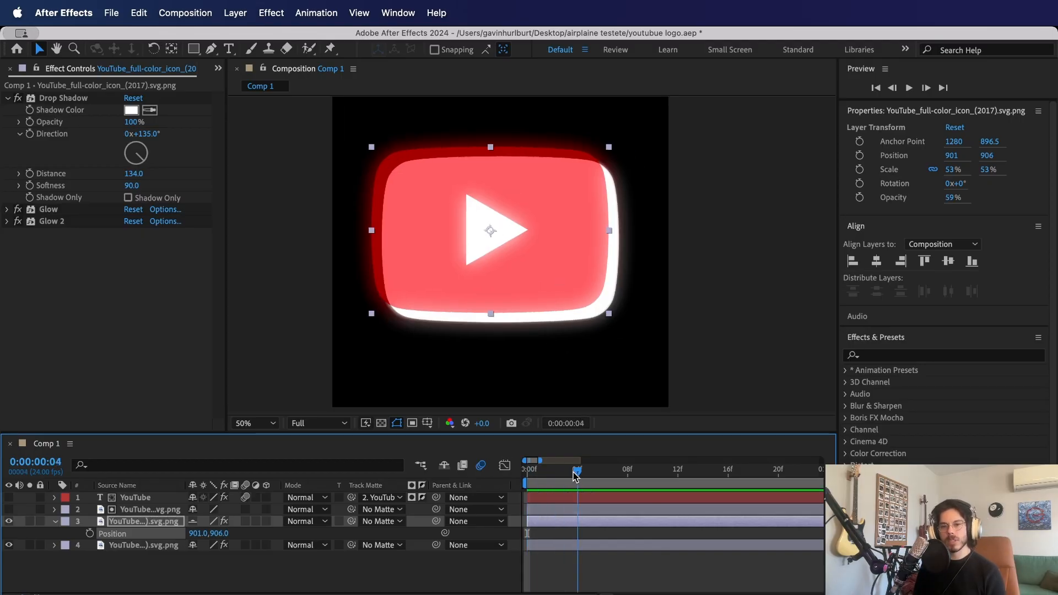
click(90, 533)
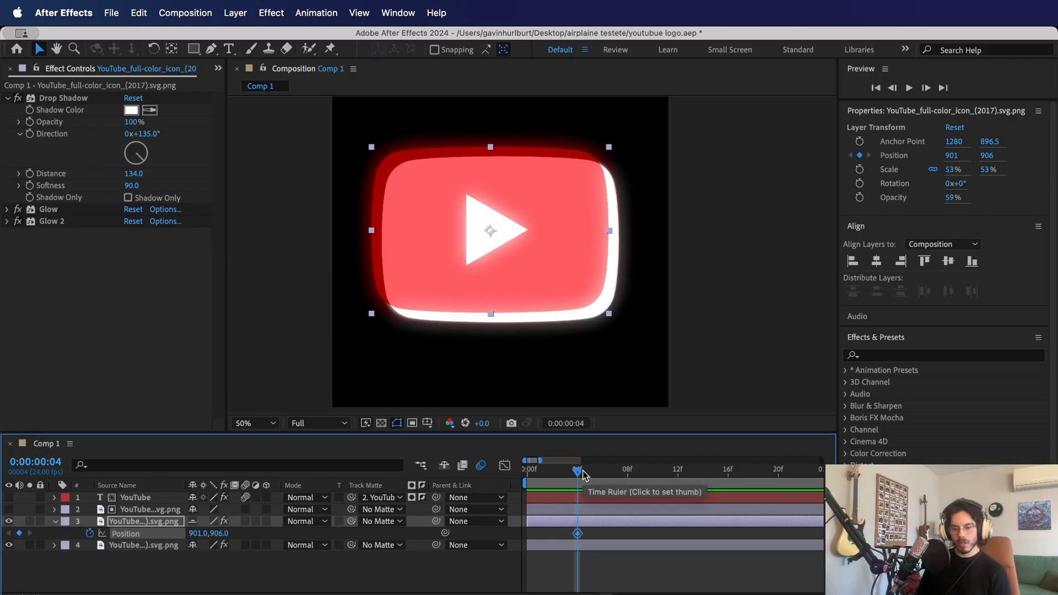
- Keyframe the drop-shadowed logo's position to 960, 960 at frame 7, matching the white-filled logo layer beneath it
drag(583, 476, 615, 475)
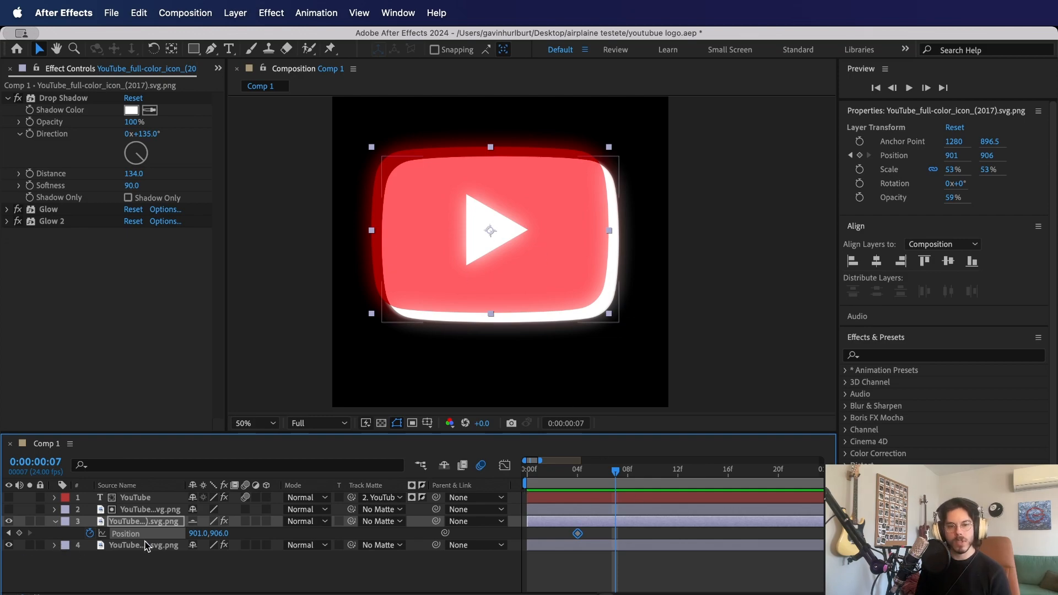
click(146, 545)
key(p)
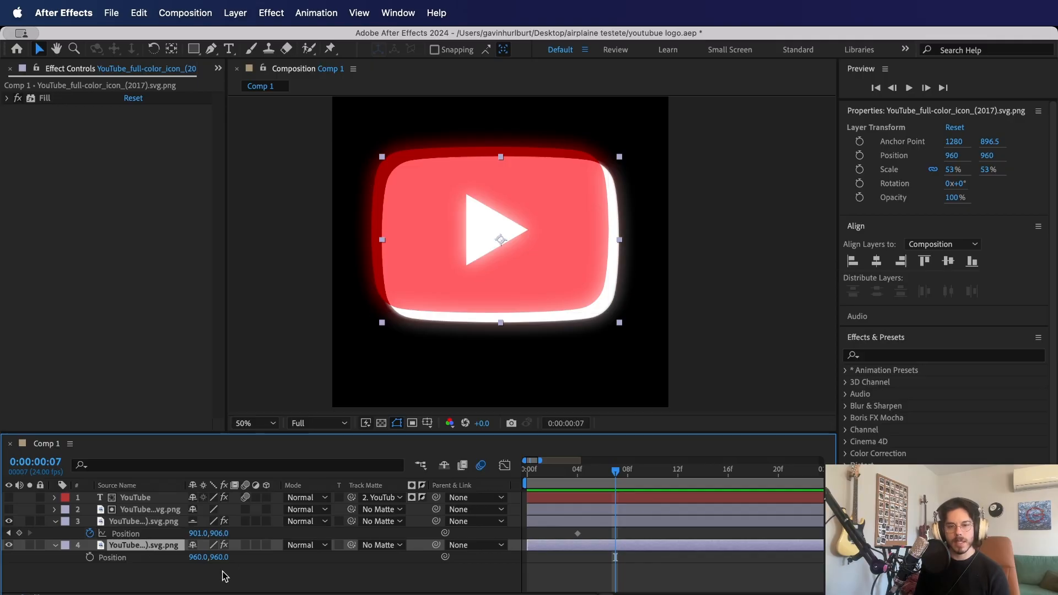
click(197, 534)
text(960)
key(Tab)
text(96)
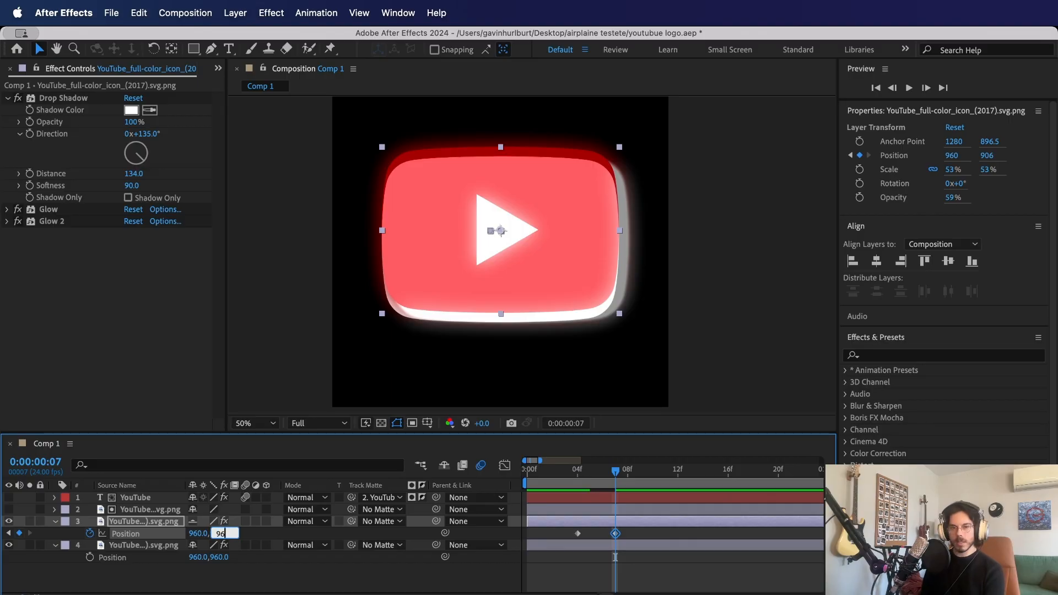
text(0)
key(Return)
- Copy the logo's frame 4 Position keyframe to frame 10
drag(578, 473, 653, 473)
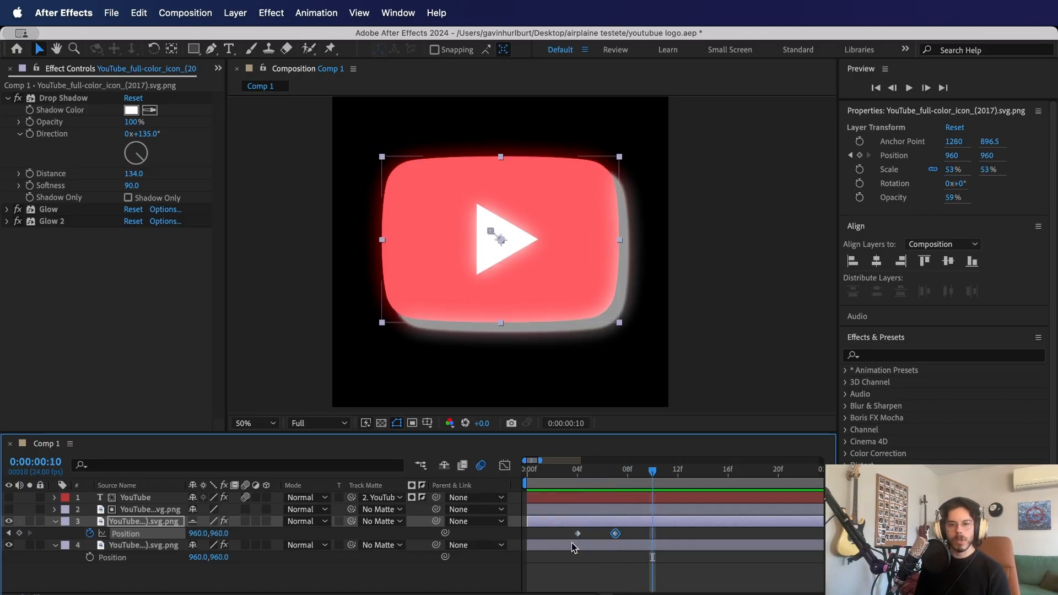
key(super+c)
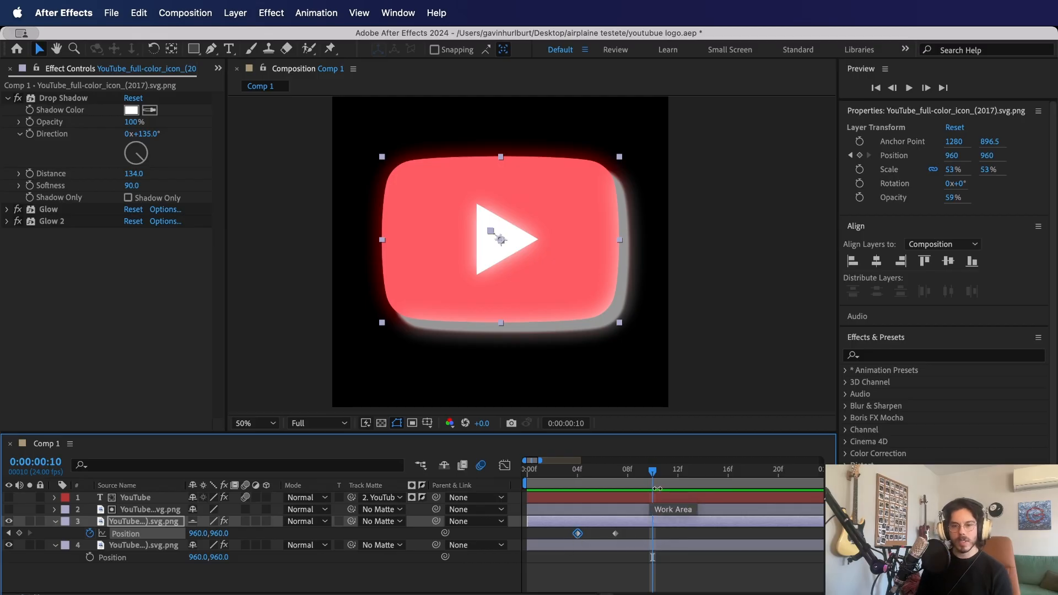
key(super+v)
- Start keyframing the drop shadow's distance at frame 4 and set the distance to 0 at frame 7
mouse_move(573, 476)
mouse_down()
mouse_move(690, 472)
mouse_move(561, 482)
mouse_move(658, 478)
mouse_move(576, 480)
mouse_up()
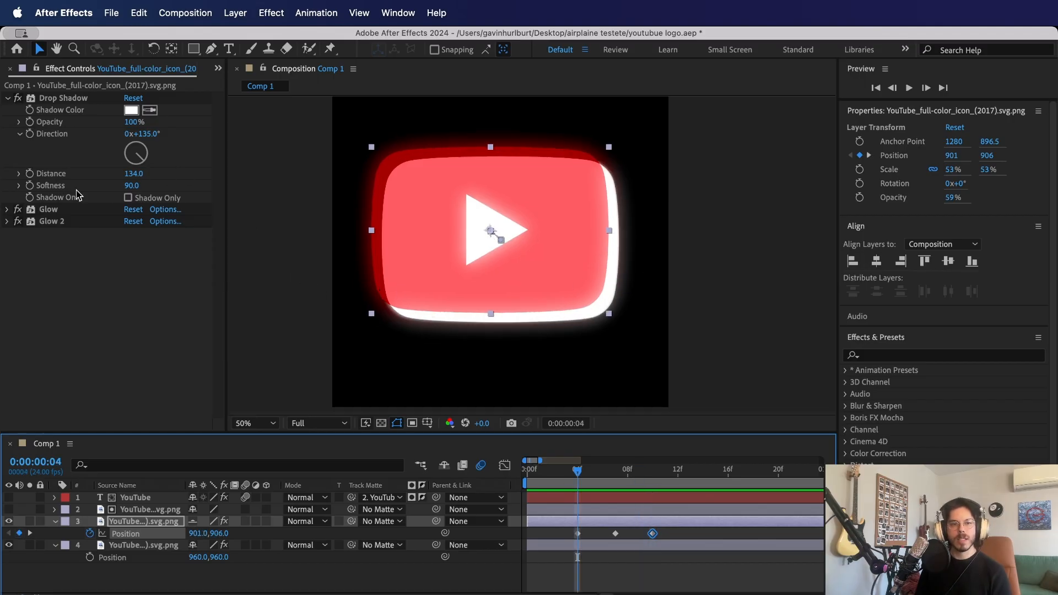
click(76, 176)
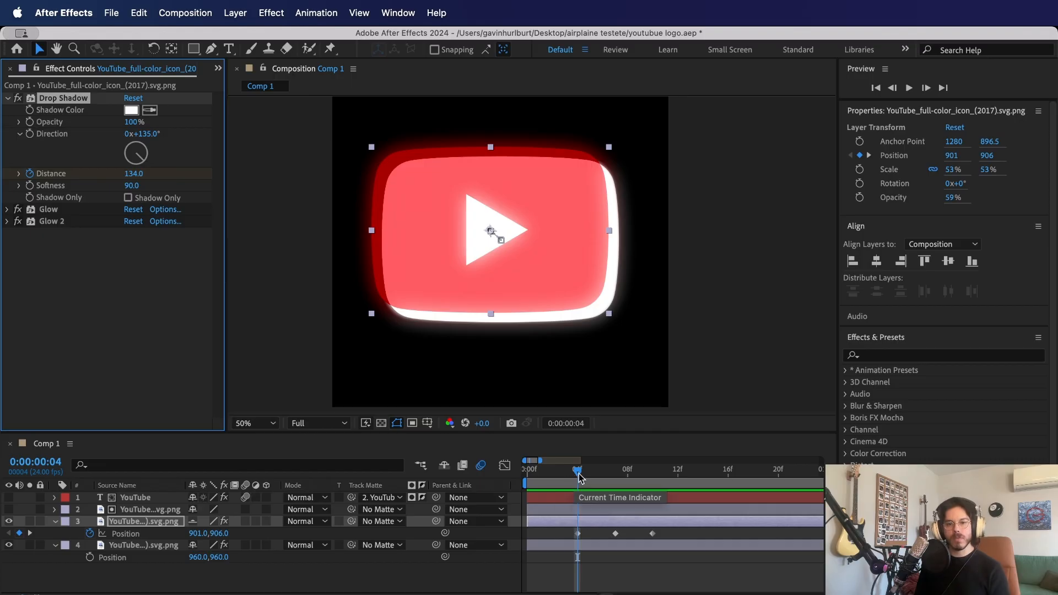
drag(579, 476, 617, 478)
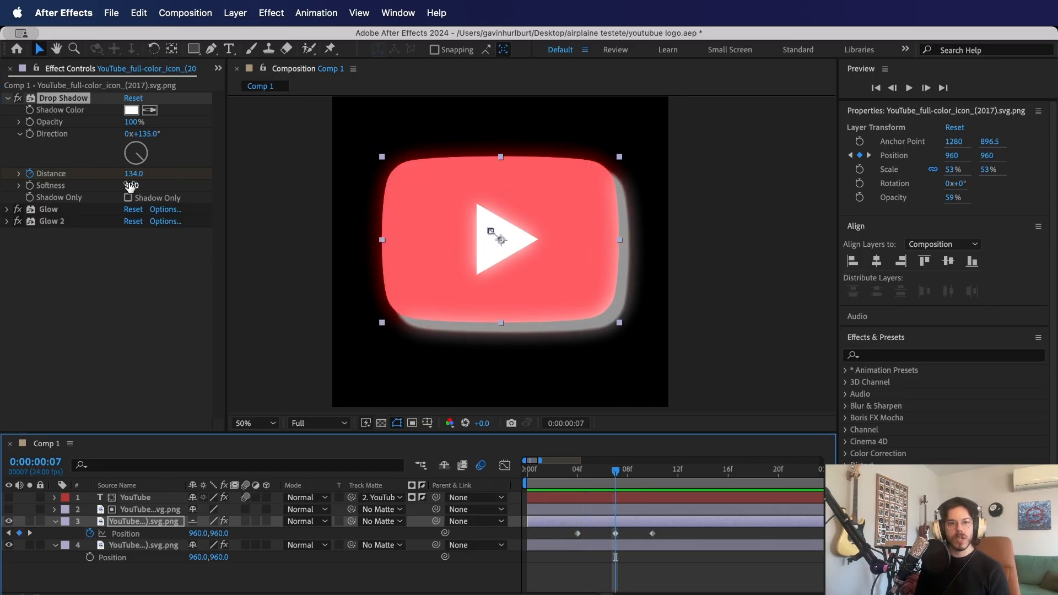
click(127, 175)
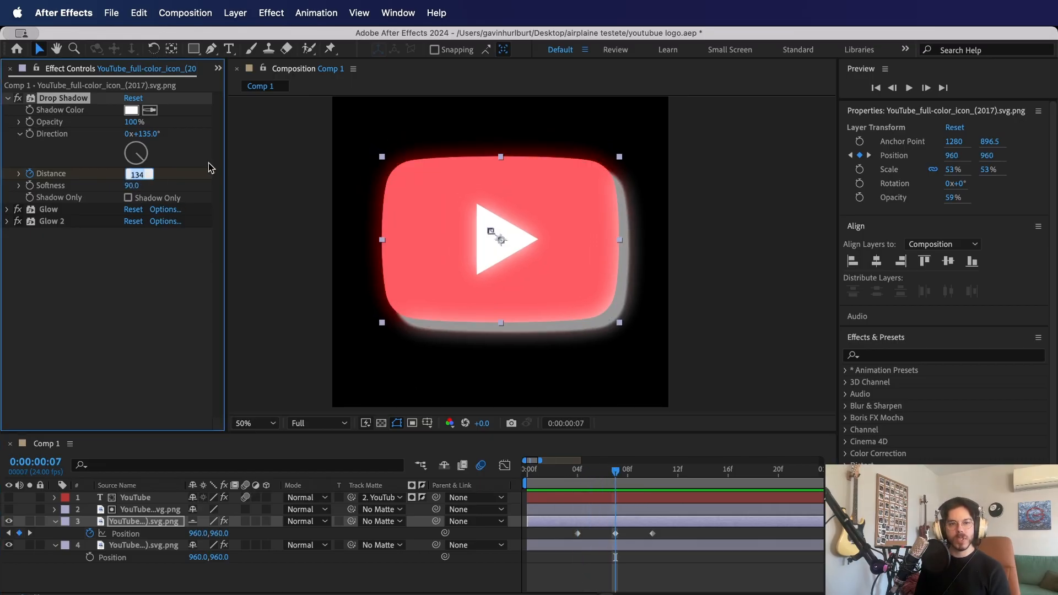
text(0)
key(Return)
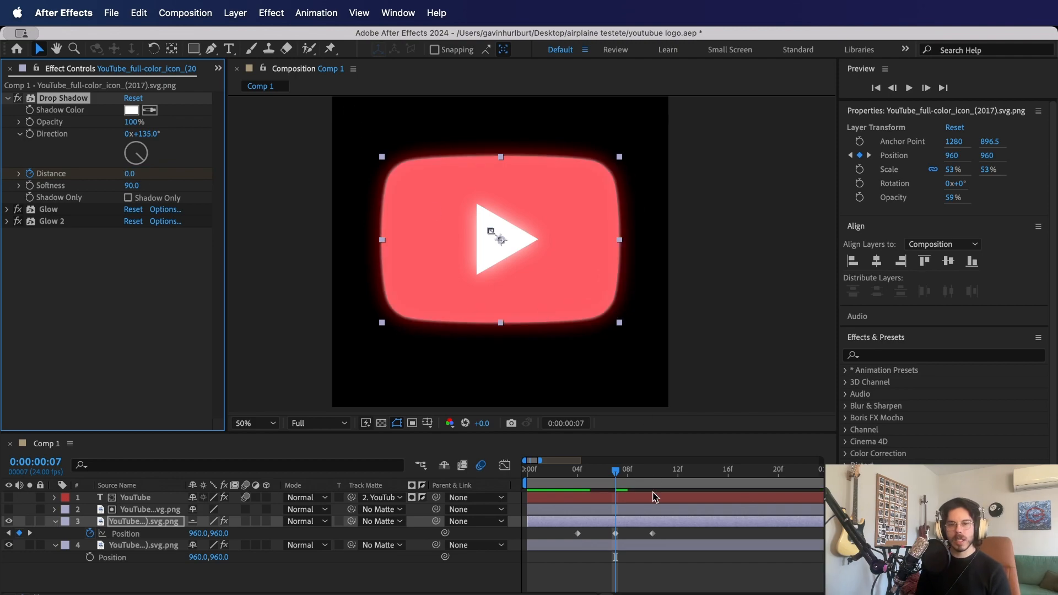
- Keyframe the drop shadow's distance to 134 at frame 10 and preview the movement from frame 4
drag(618, 480, 652, 478)
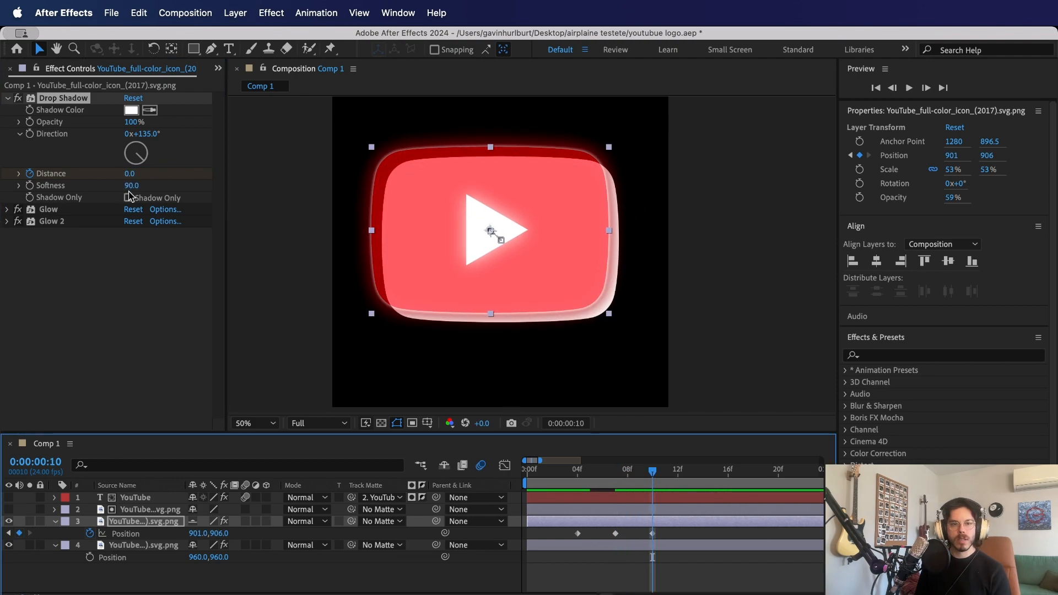
click(129, 175)
text(134)
key(Return)
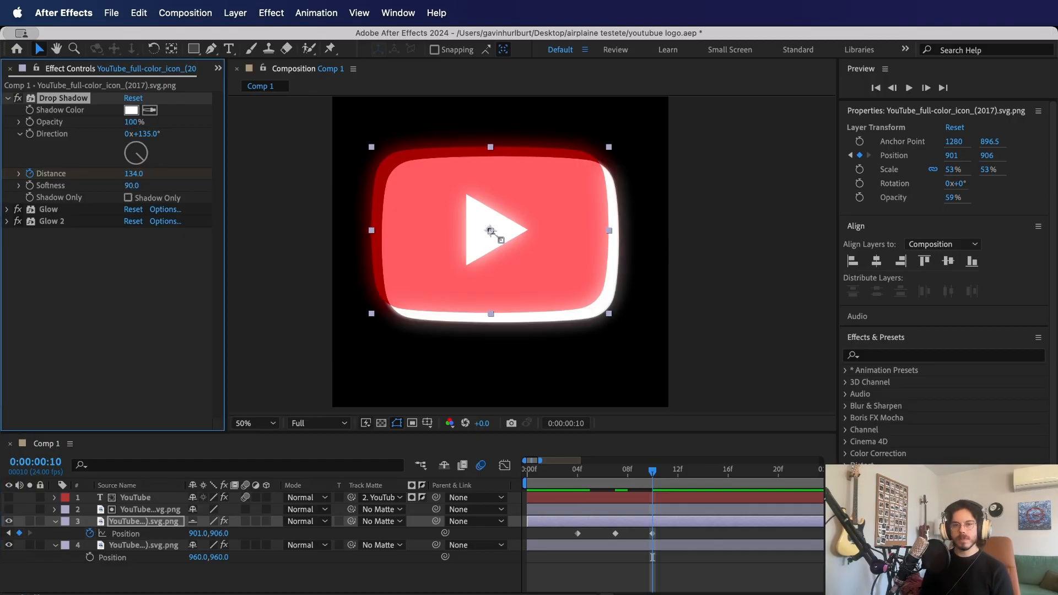
click(579, 477)
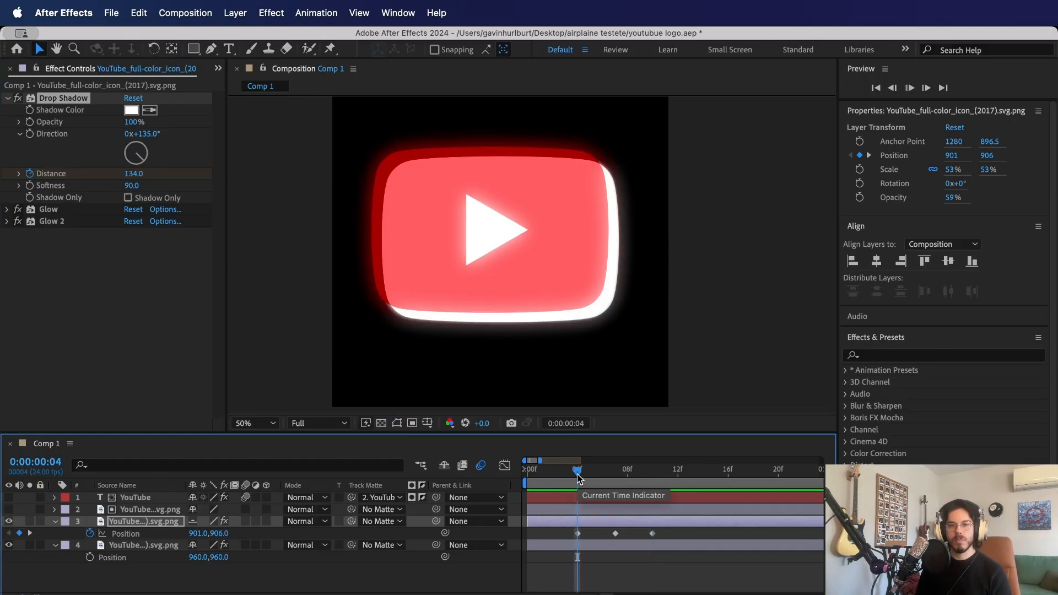
key(space)
key(space)
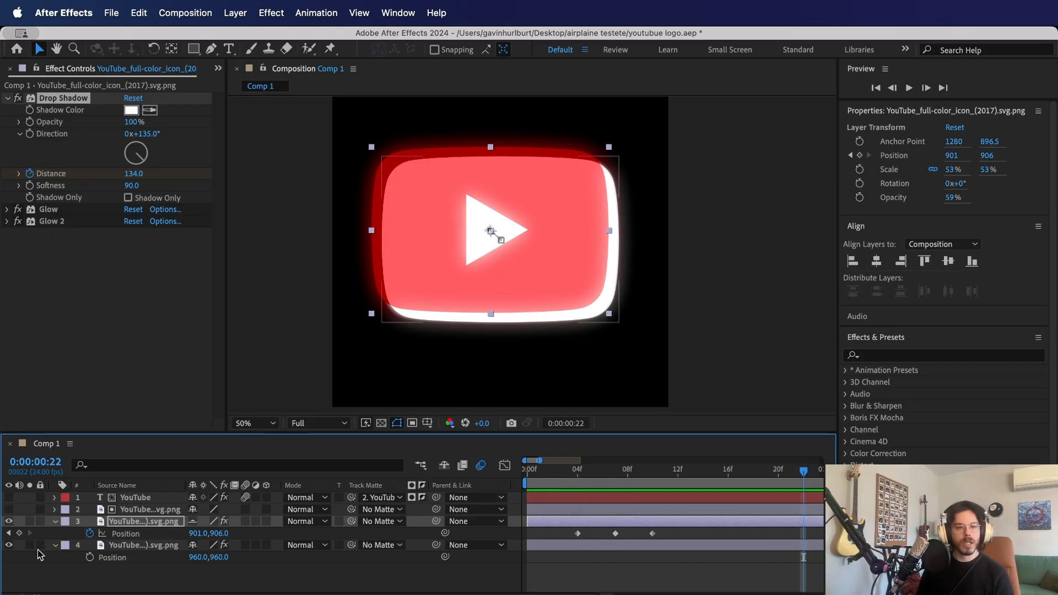
- Hide the white-filled logo layer and preview the drop-shadowed logo at 100% opacity from the start
click(8, 545)
click(136, 521)
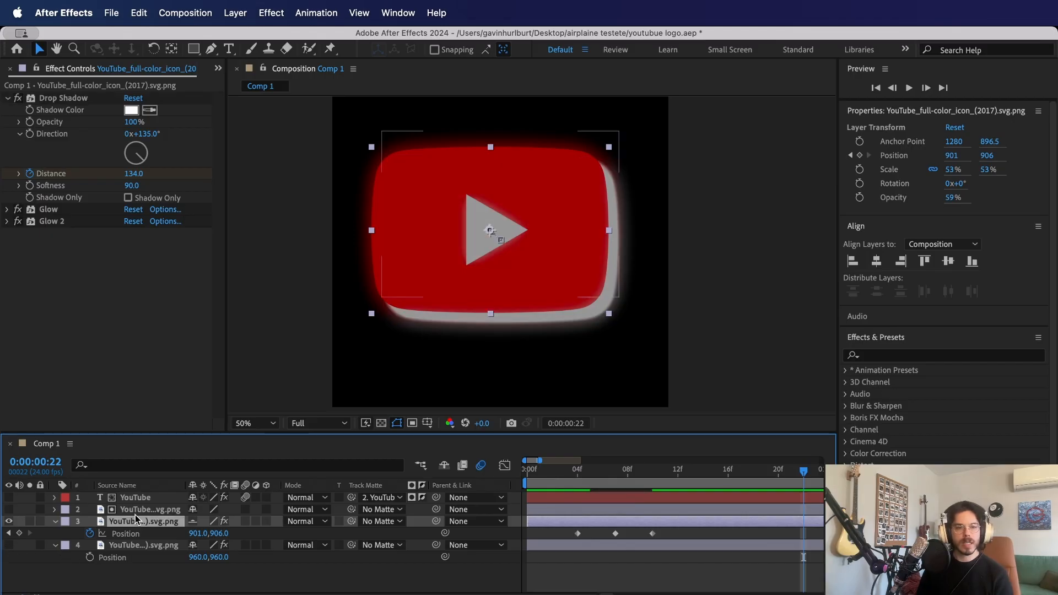
key(t)
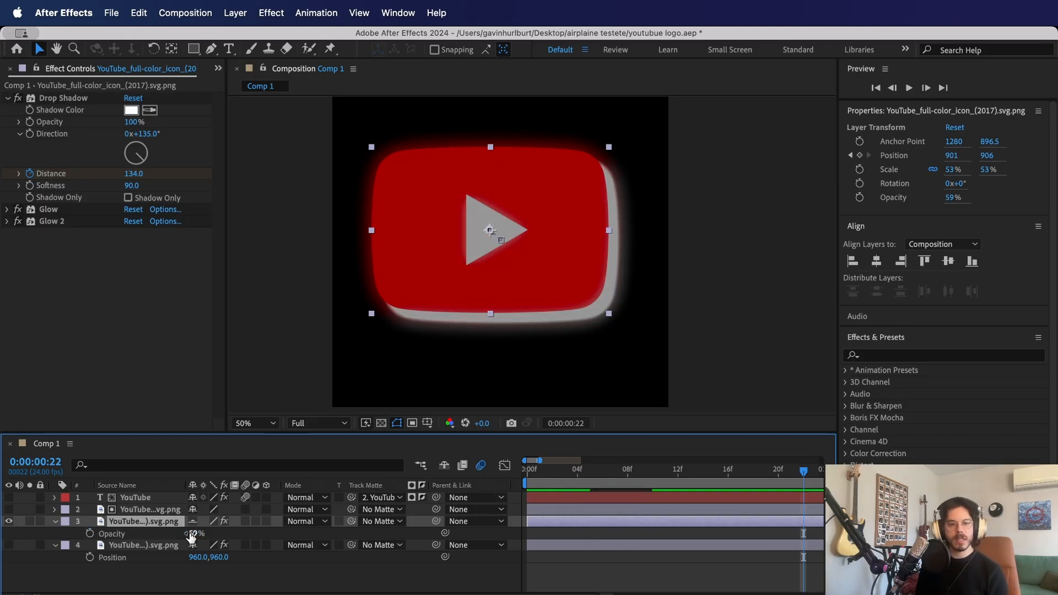
click(199, 538)
drag(191, 533, 264, 532)
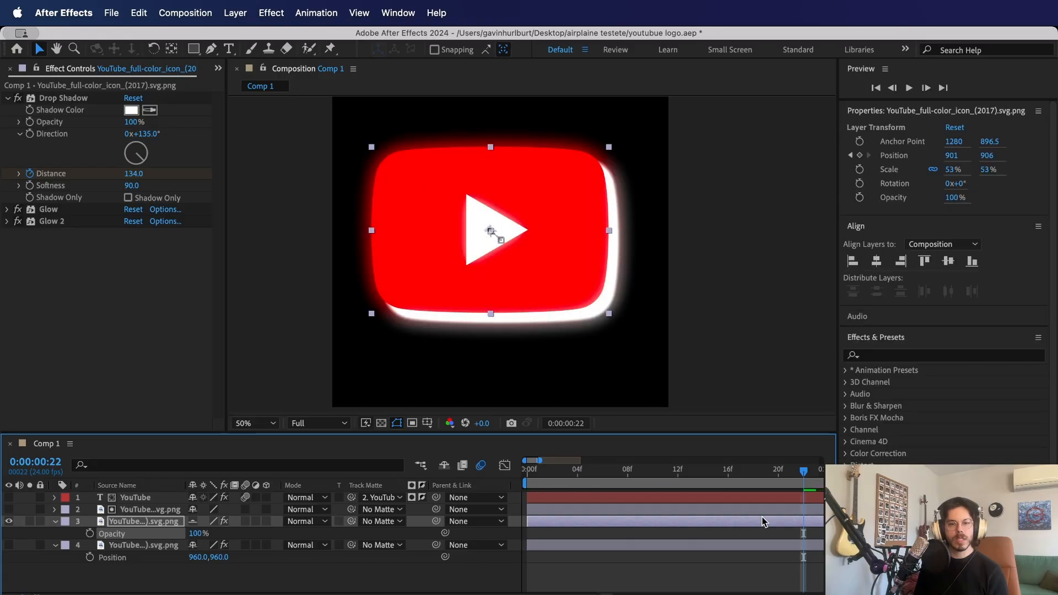
key(Home)
key(space)
key(space)
key(Home)
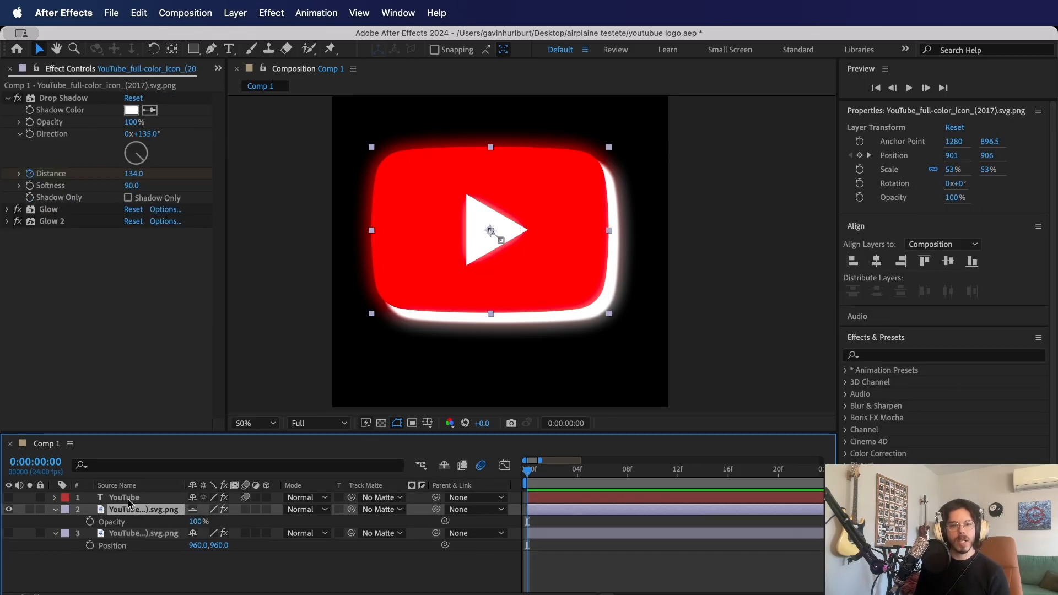
- Place the visible, unmatted YouTube text layer directly beneath the drop-shadowed logo layer and preview the text reveal
click(124, 498)
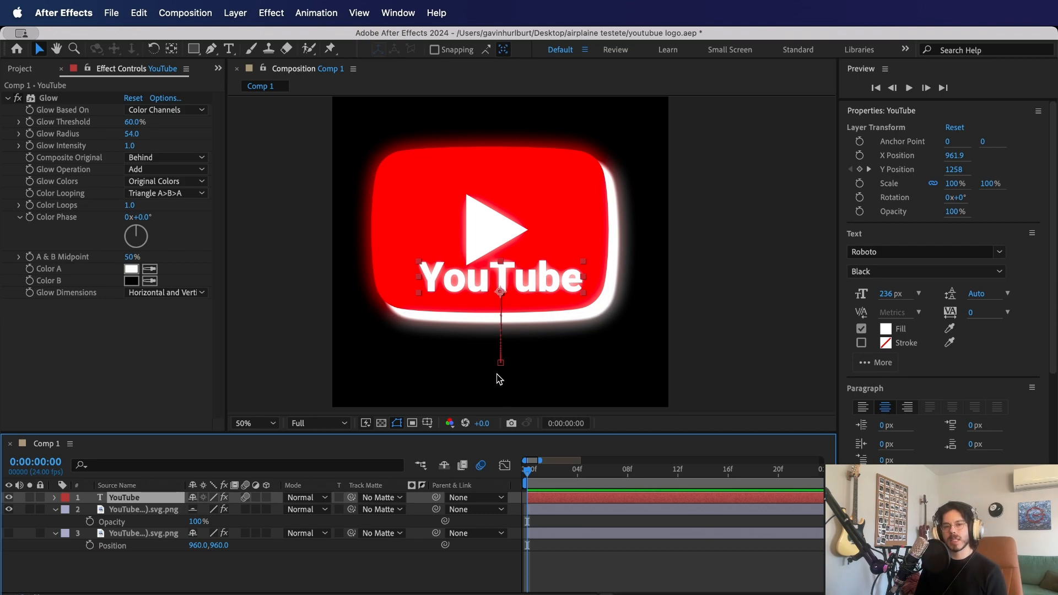
drag(131, 499, 131, 522)
key(space)
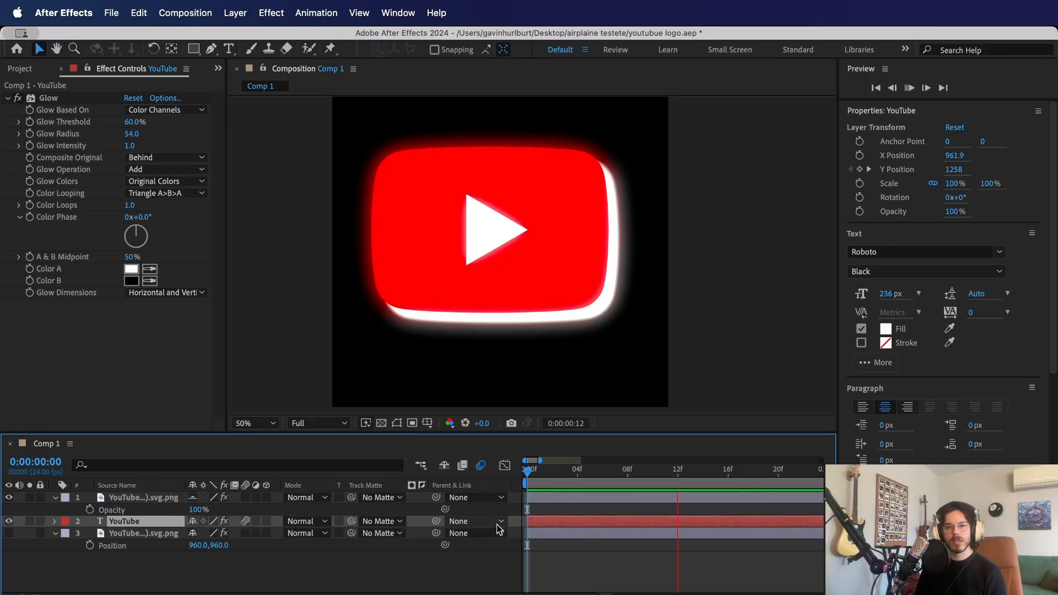
key(space)
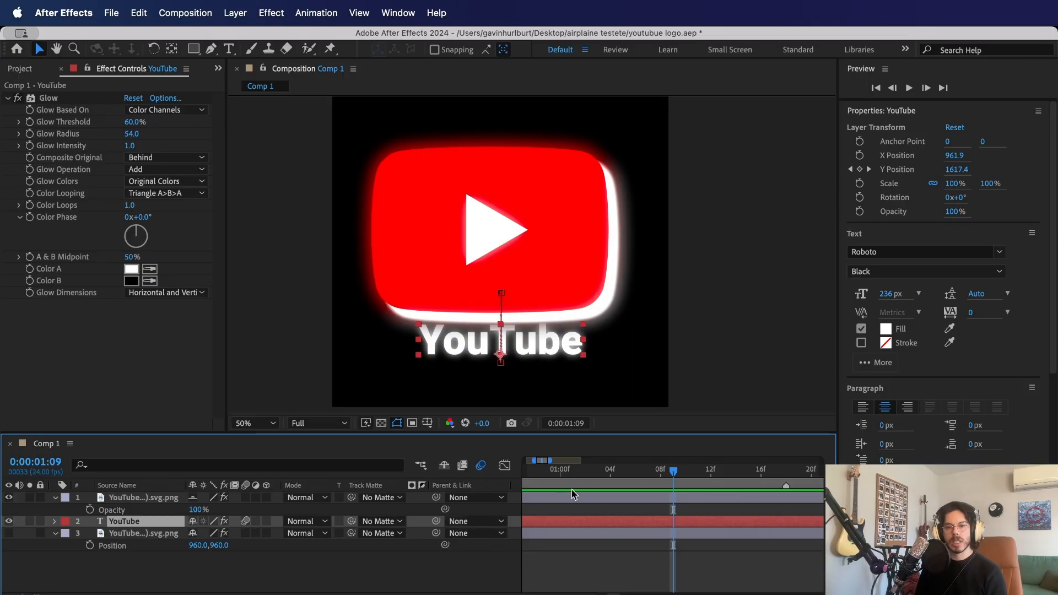
click(546, 473)
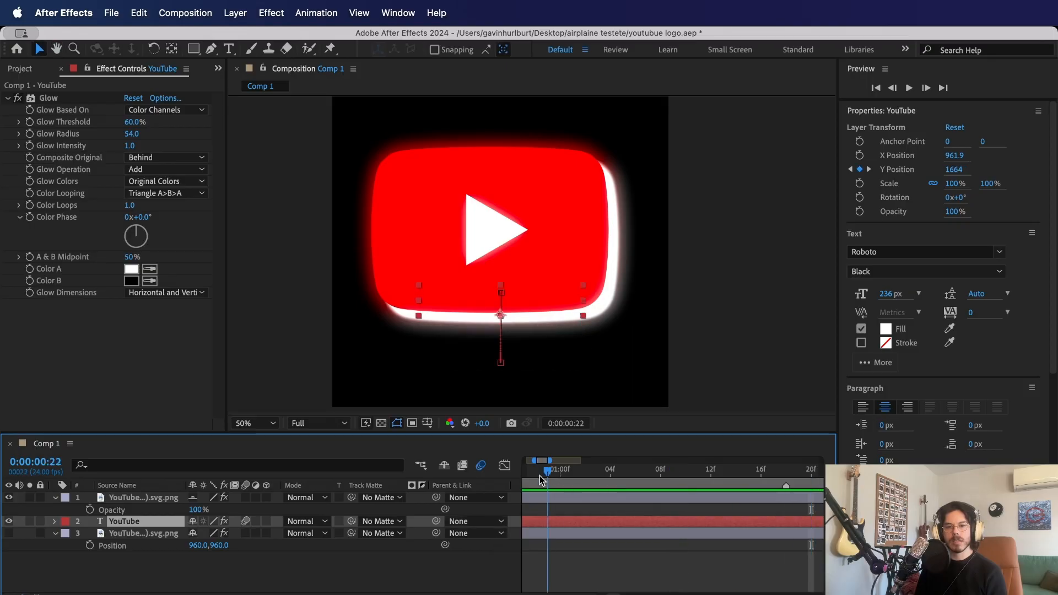
key(Home)
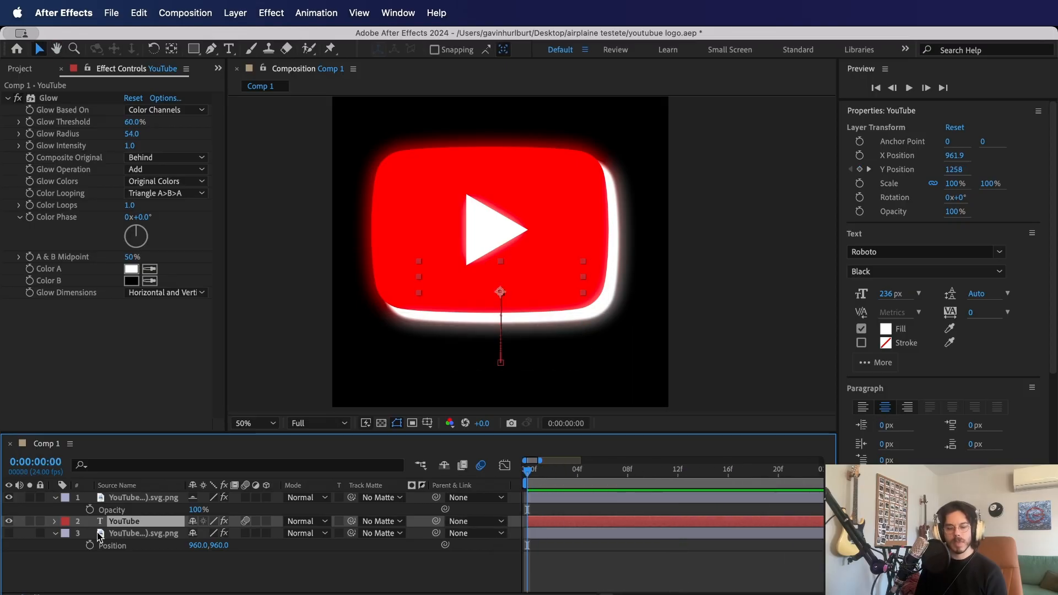
- Compress the YouTube text's four Y Position keyframes to span about 0.4 s to 2.4 s and preview from the start
key(u)
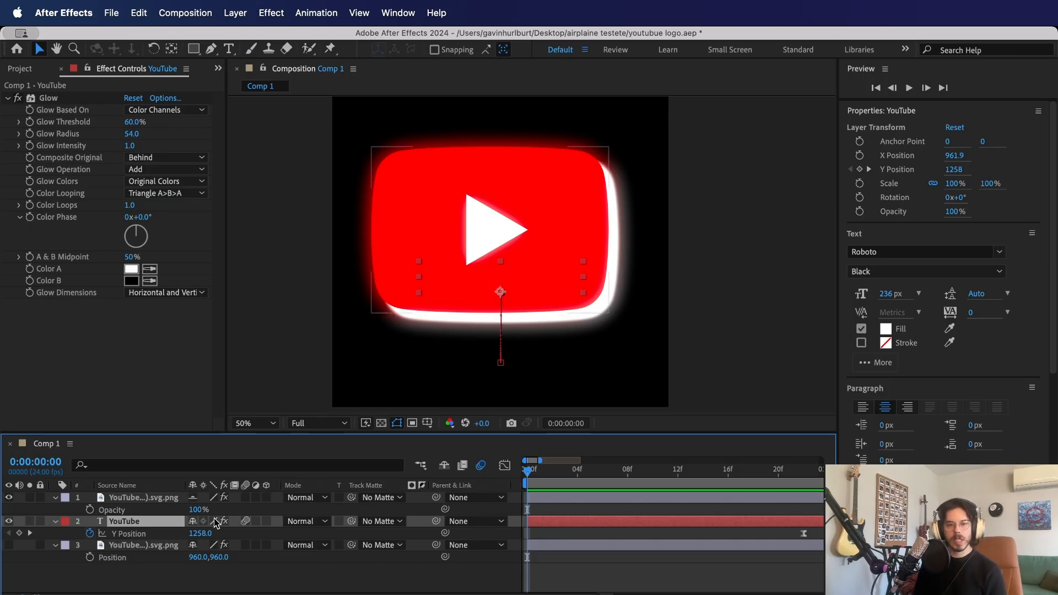
drag(540, 461, 627, 461)
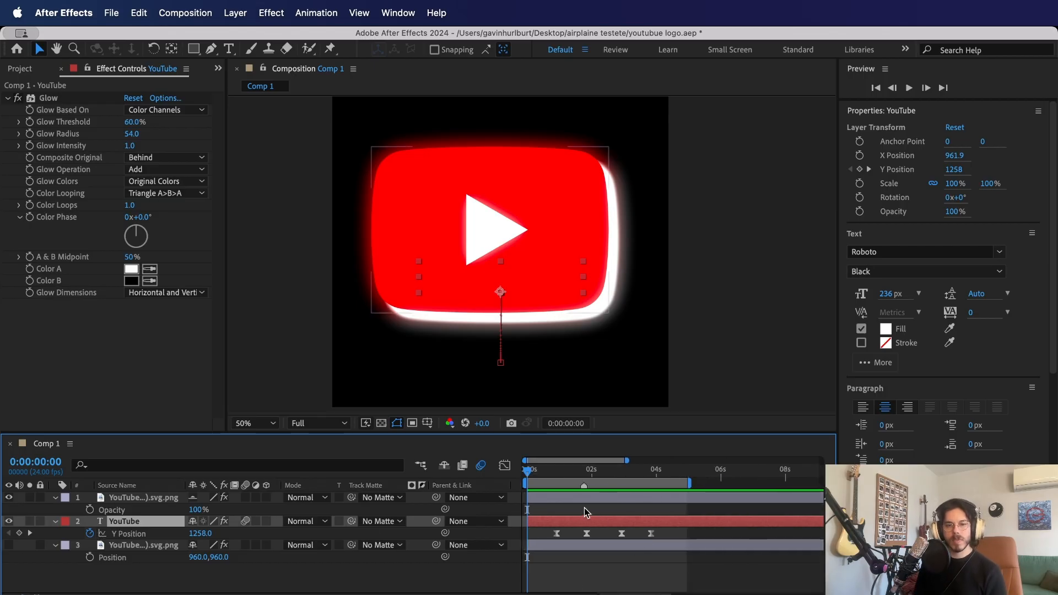
key(space)
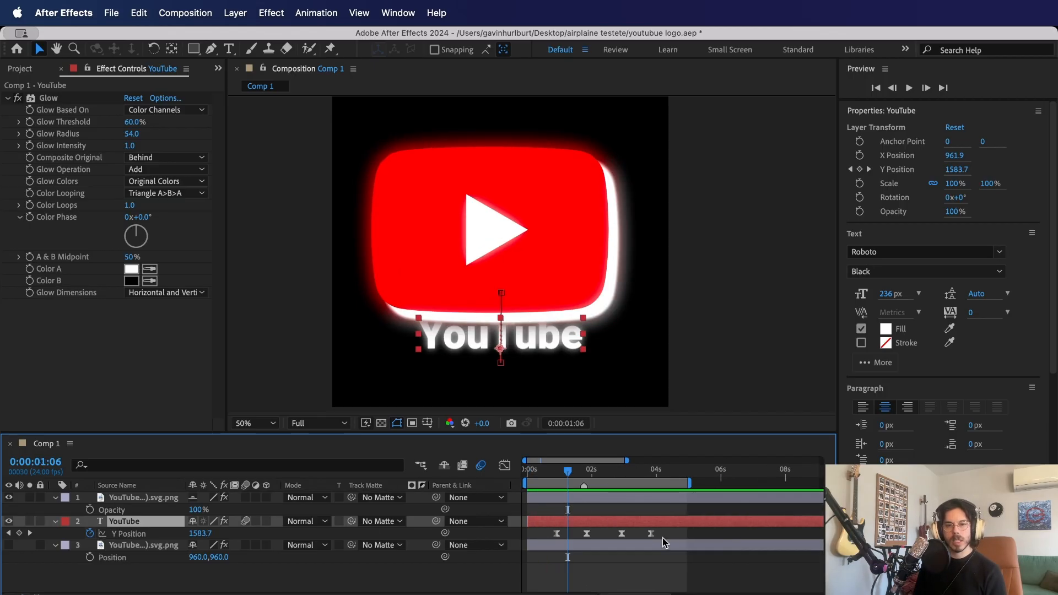
drag(663, 538, 554, 538)
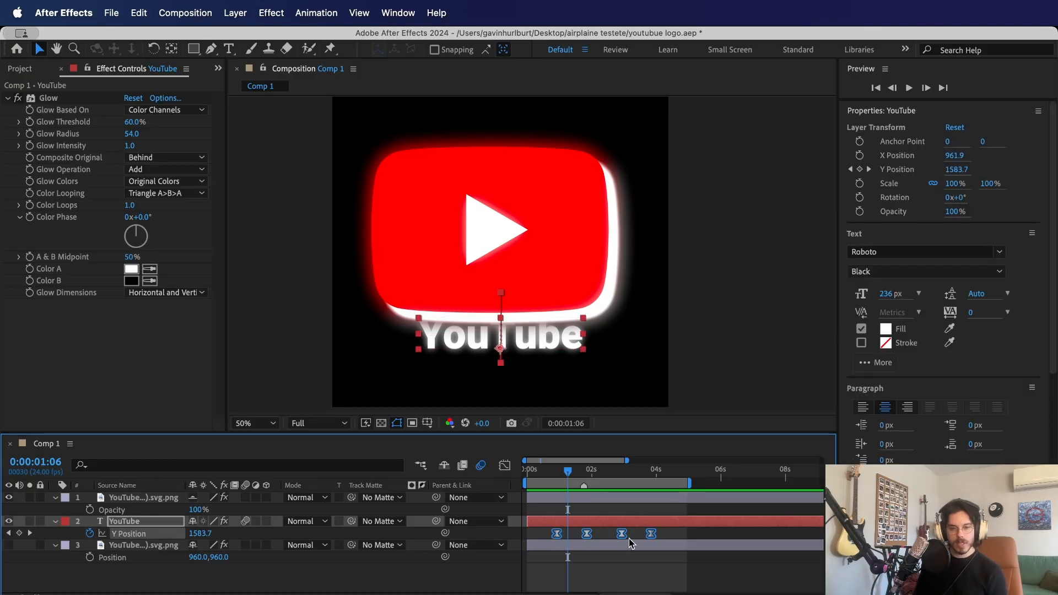
drag(651, 534, 606, 534)
drag(538, 473, 525, 503)
key(space)
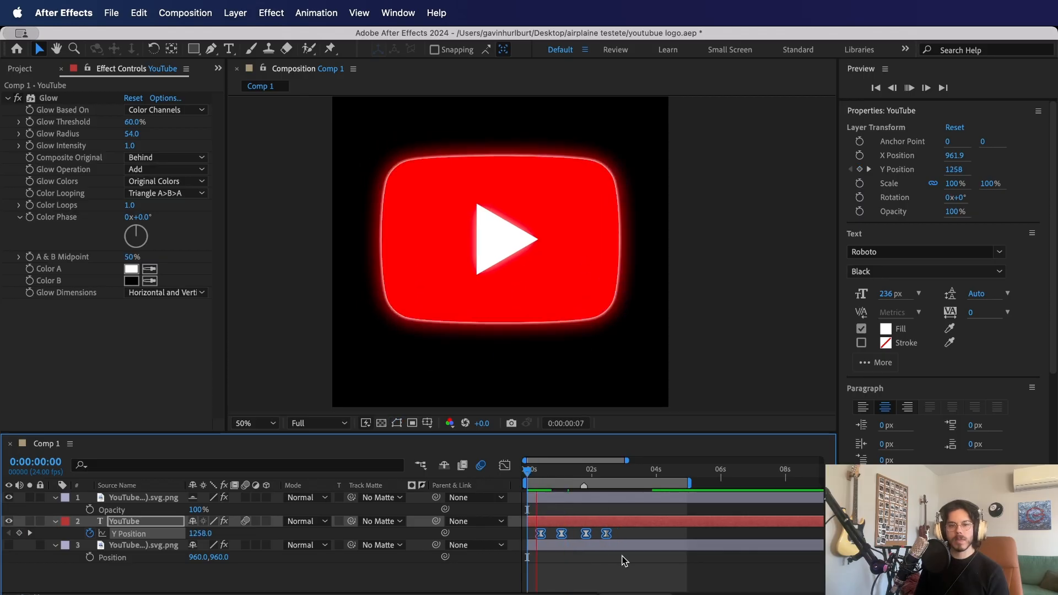
- Shift the YouTube text's four Y Position keyframes slightly earlier, starting at about frame 7, and preview from the start
key(space)
drag(607, 535, 605, 536)
drag(545, 477, 505, 471)
key(space)
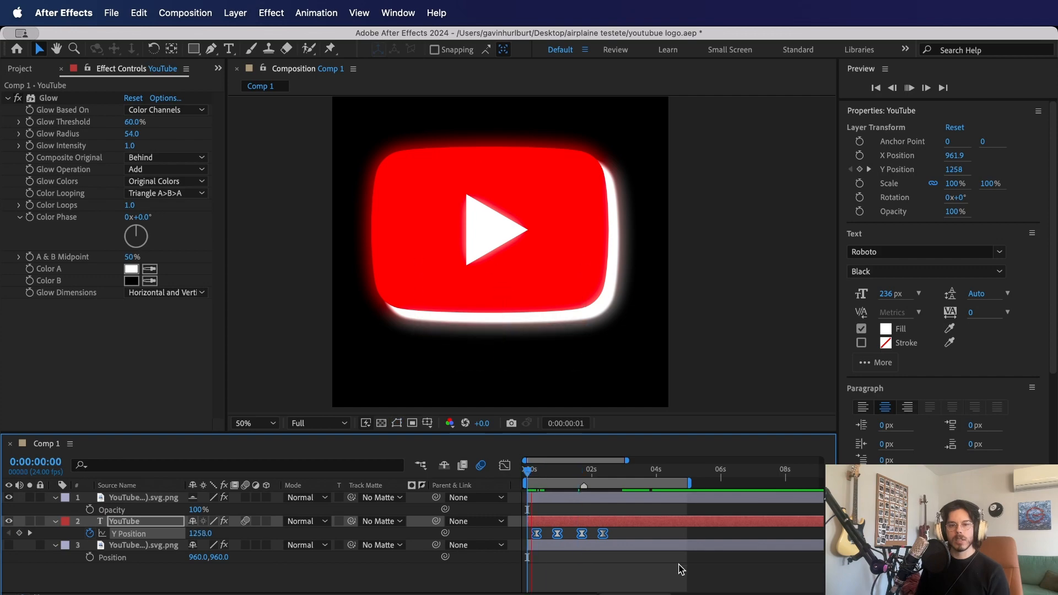
key(space)
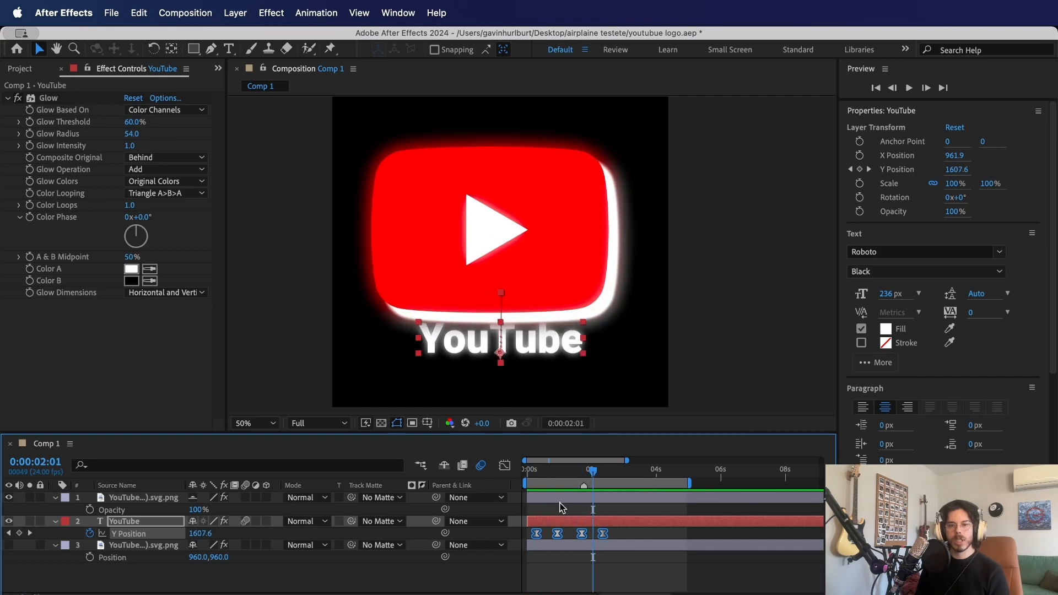
- Retime the YouTube text's Y Position keyframes to about 0:07, 0:21, 1:20 and 2:10, and preview from frame 7
click(622, 536)
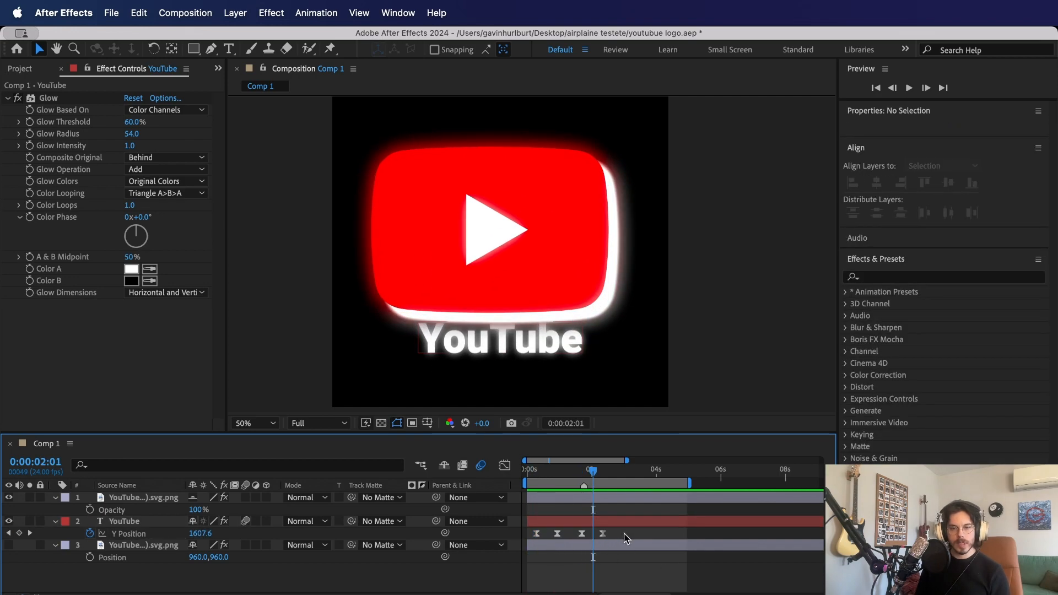
drag(627, 537, 521, 550)
click(610, 536)
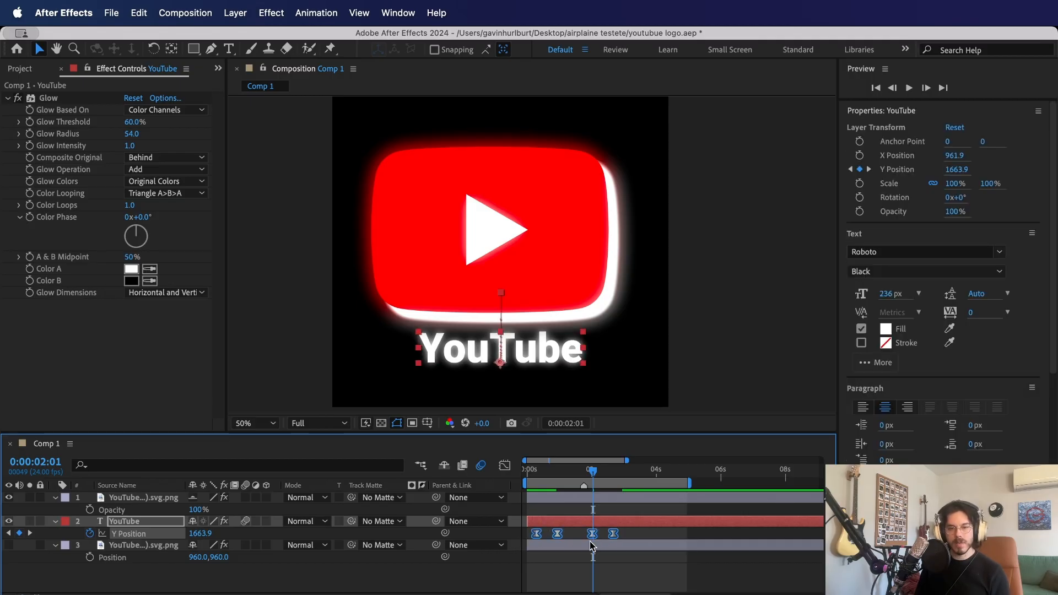
click(616, 535)
drag(636, 534, 605, 535)
click(537, 480)
key(space)
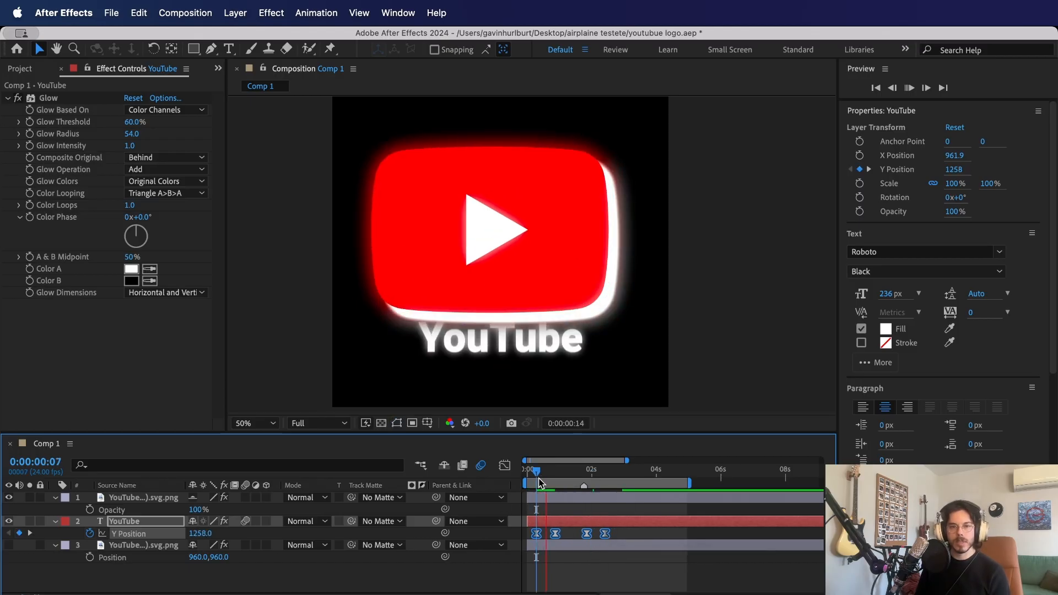
key(space)
- Reveal the keyframed properties of the drop-shadowed logo layer and return to the start of the timeline
click(550, 502)
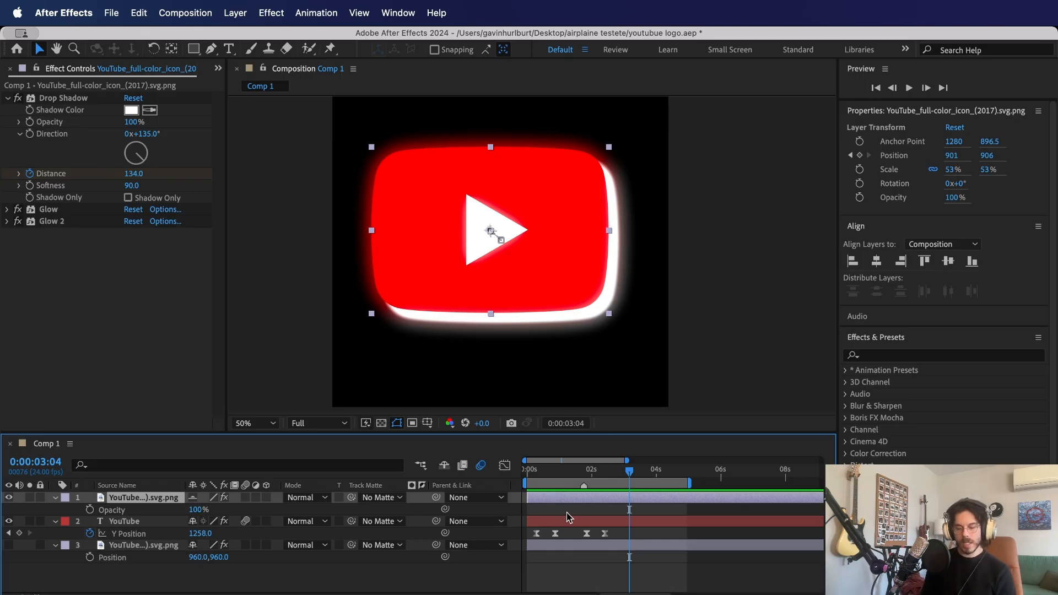
key(u)
key(Home)
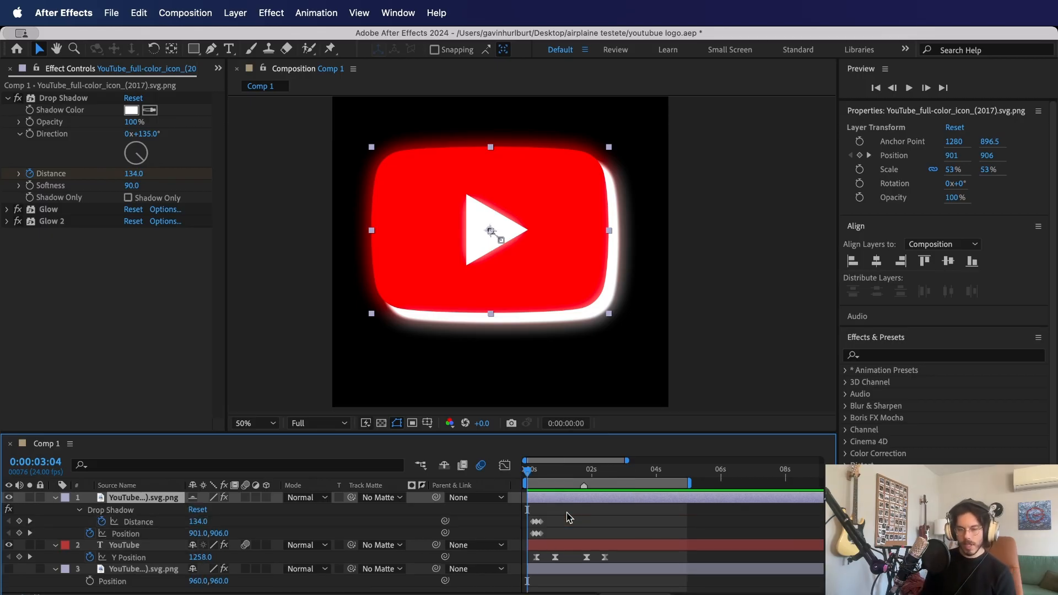
key(period)
key(comma)
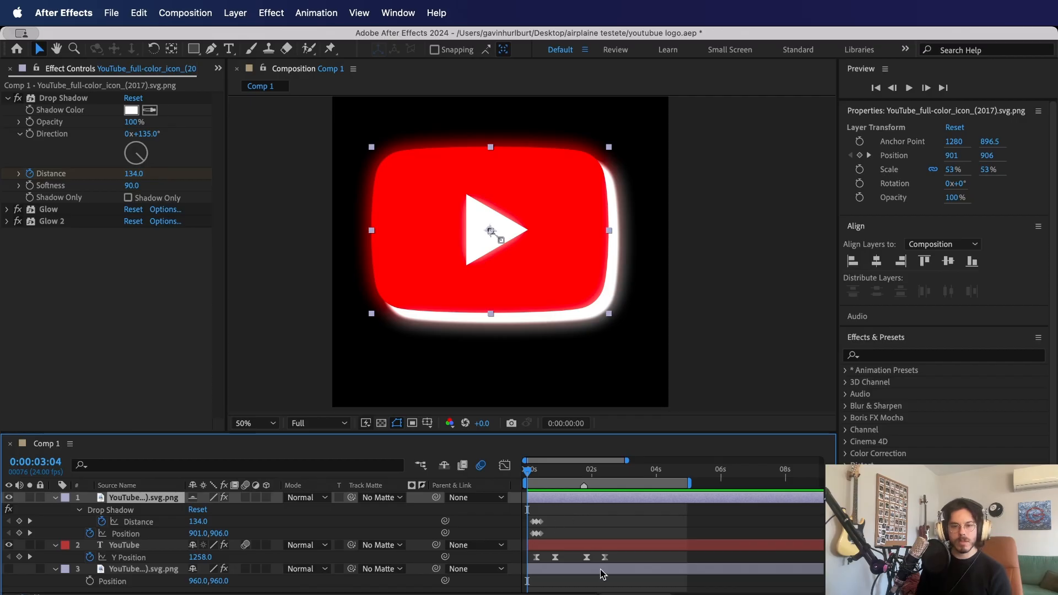
key(semicolon)
- Copy the logo's three Drop Shadow Distance and three Position keyframes and paste them starting at 0:00:01:20
drag(691, 520, 553, 537)
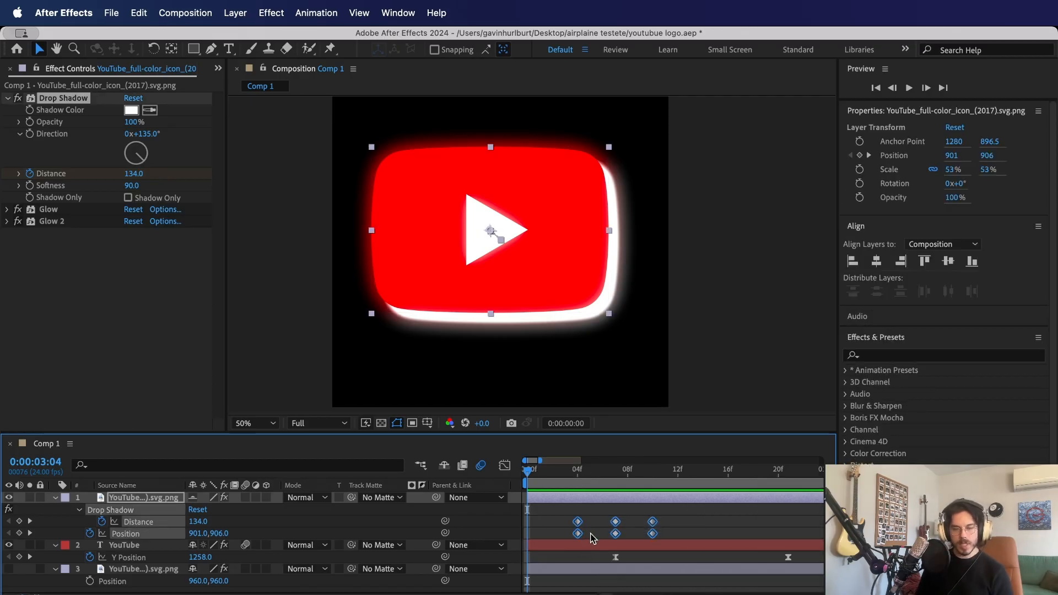
scroll(611, 593, right, 5)
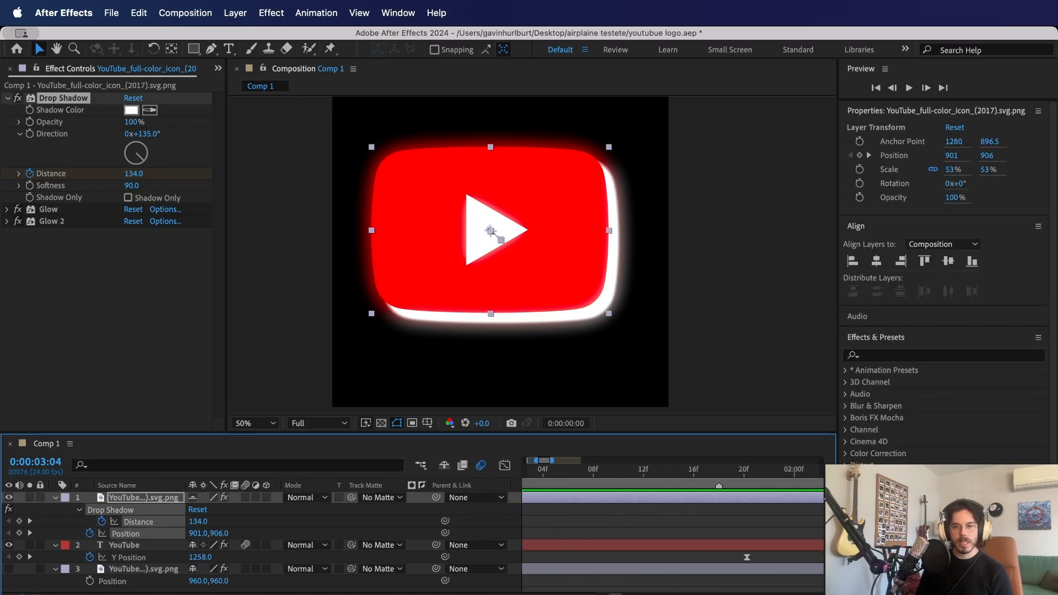
drag(606, 475, 630, 480)
key(super+v)
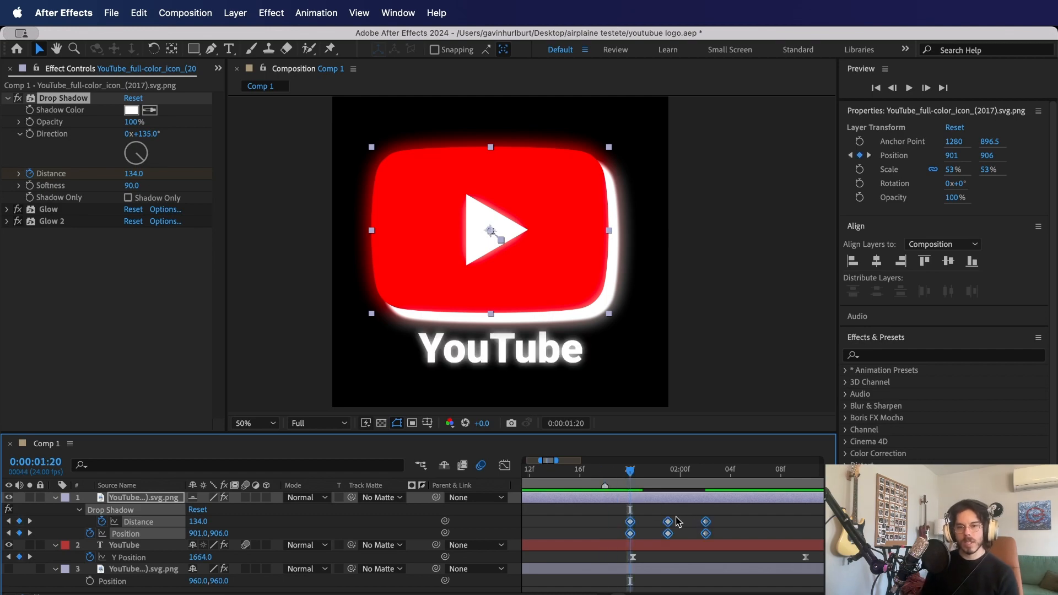
key(minus)
key(minus)
key(minus)
key(minus)
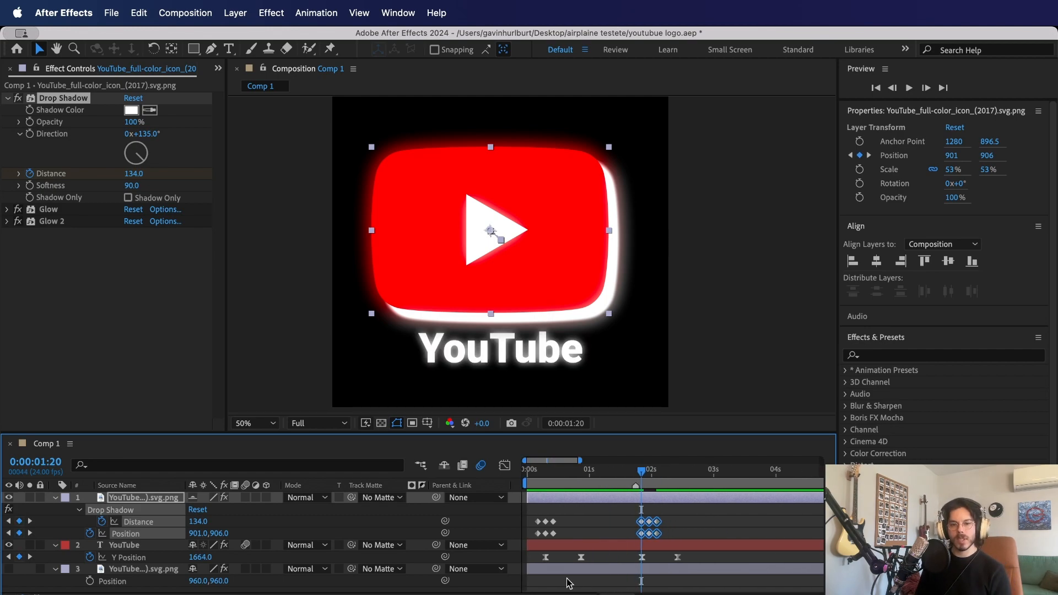
- Preview the animation and move the pasted Distance and Position keyframes earlier, starting at about 0:00:01:14, then preview from the start again
click(528, 475)
key(space)
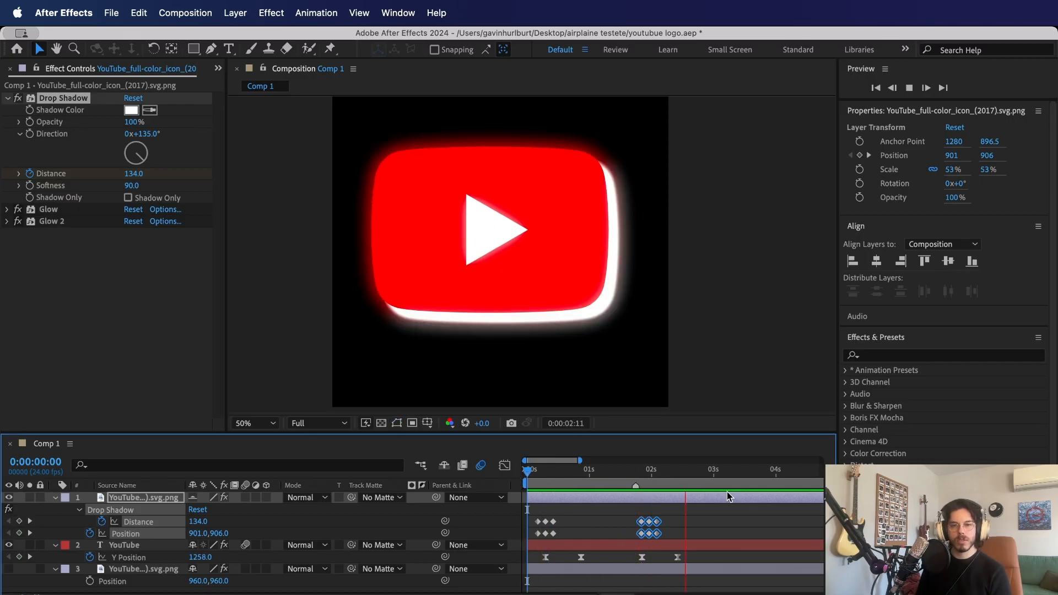
drag(640, 530, 625, 529)
key(space)
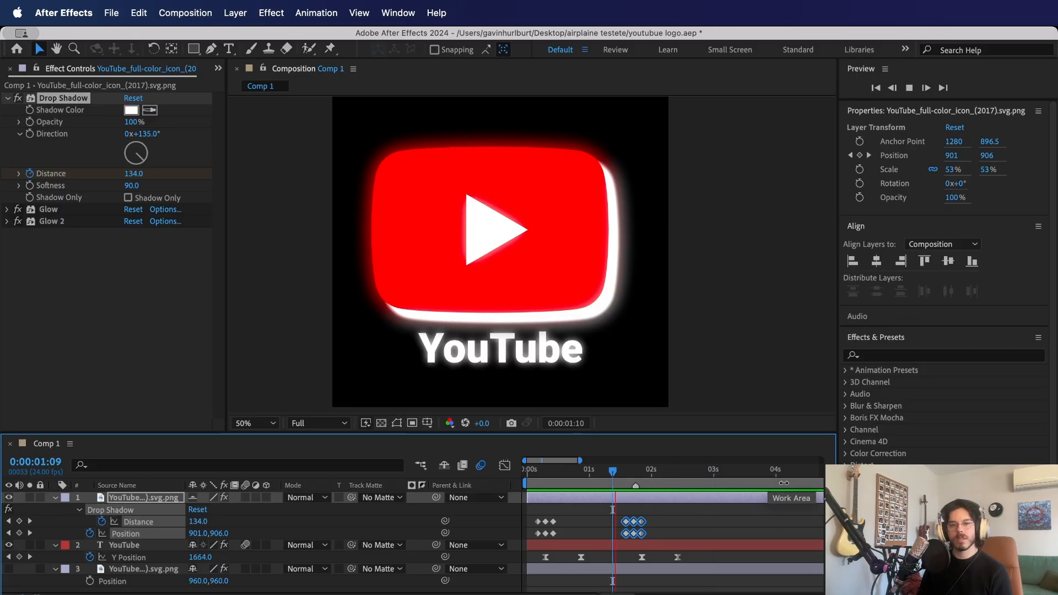
key(space)
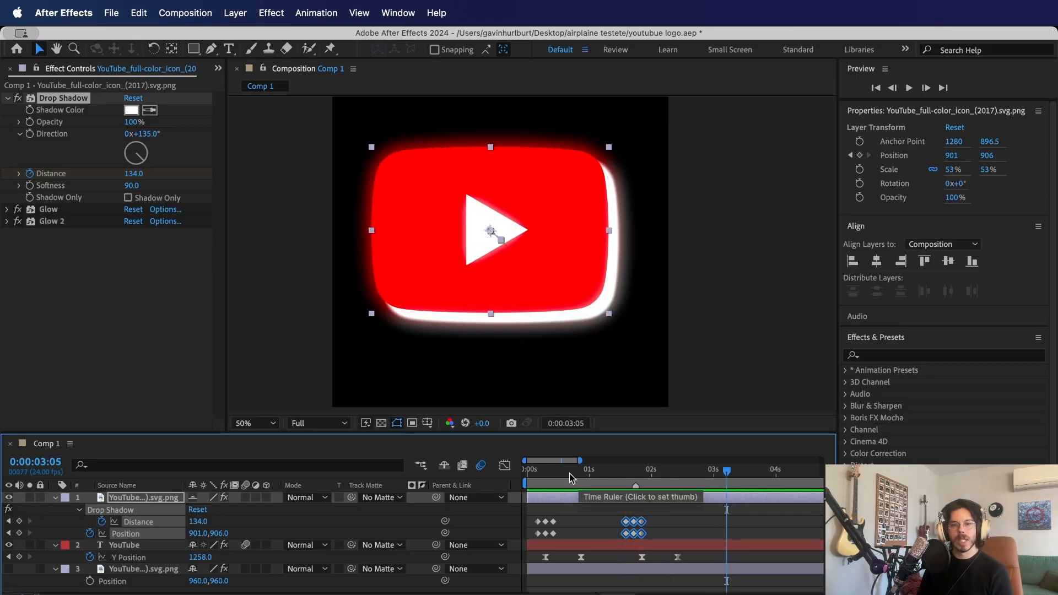
drag(571, 477, 455, 479)
key(space)
key(space)
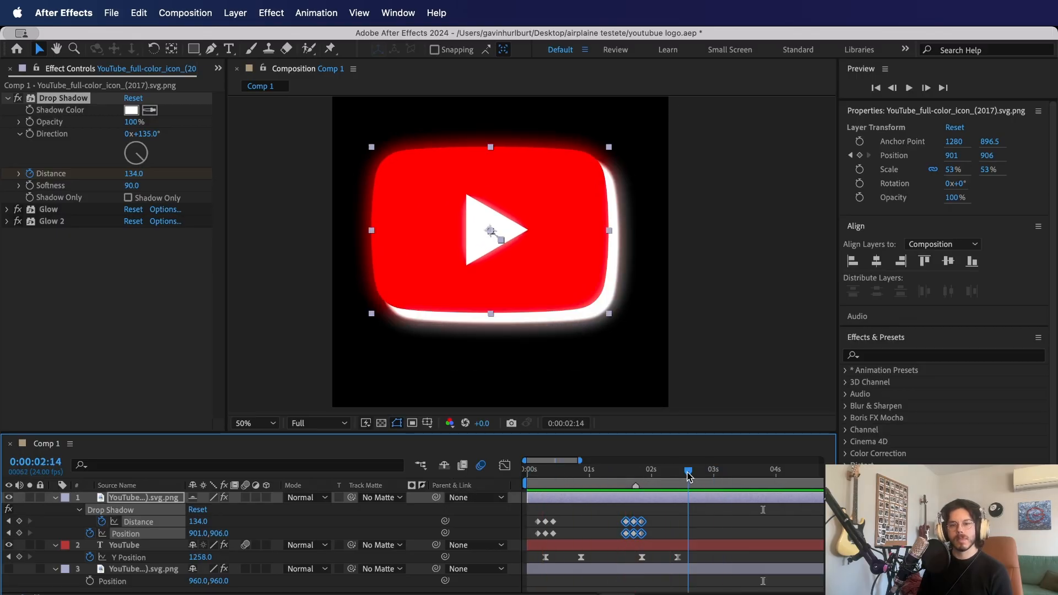
- End the work area at about 0:00:02:17 and preview the shortened animation from the start with nothing selected
mouse_move(702, 474)
mouse_down()
mouse_move(669, 479)
mouse_move(696, 486)
mouse_up()
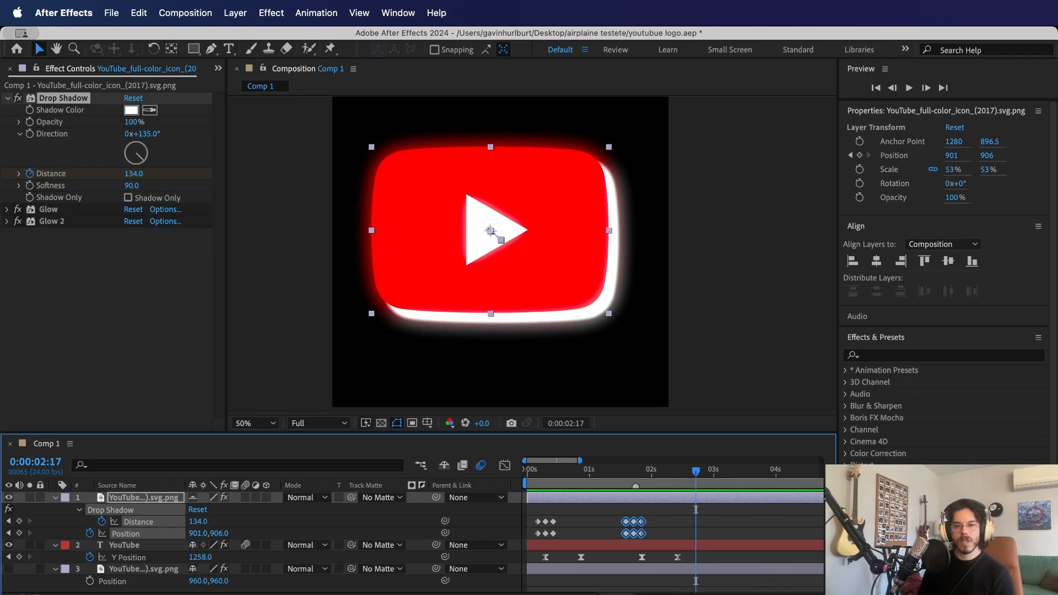
key(minus)
drag(639, 483, 591, 508)
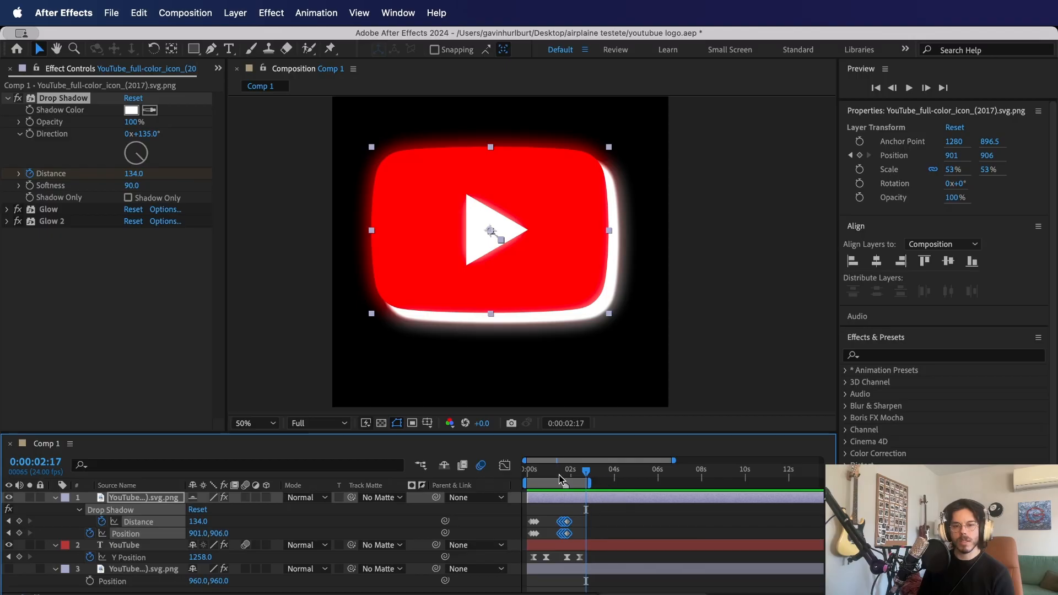
click(802, 358)
key(space)
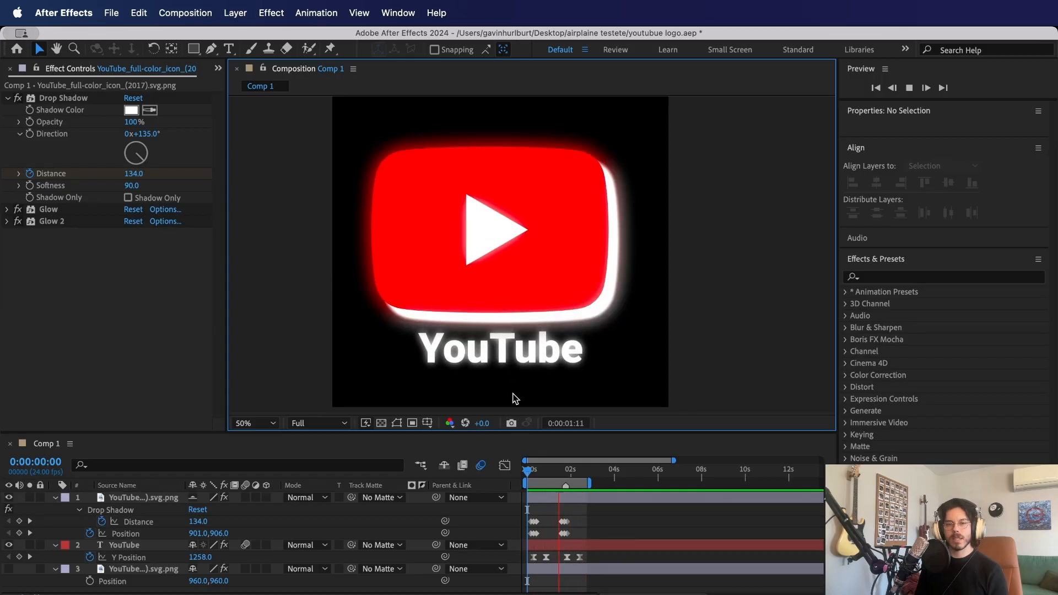
key(space)
- Move the text's first two Y Position keyframes to about 0:09 and 0:23, the last two to about 1:19 and 2:09, and preview from frame 3
drag(549, 472, 529, 477)
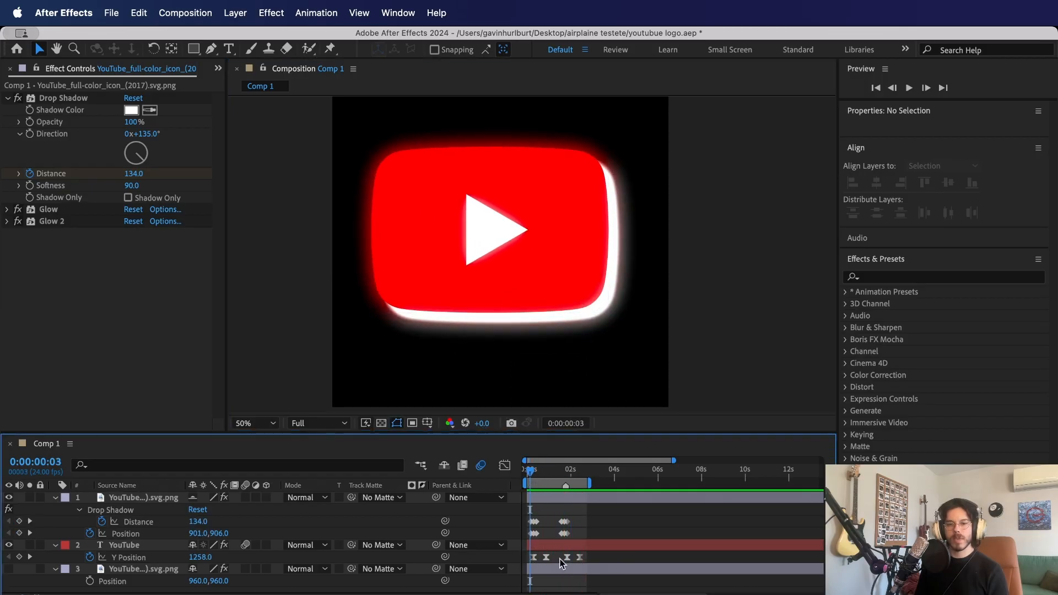
drag(563, 594, 581, 594)
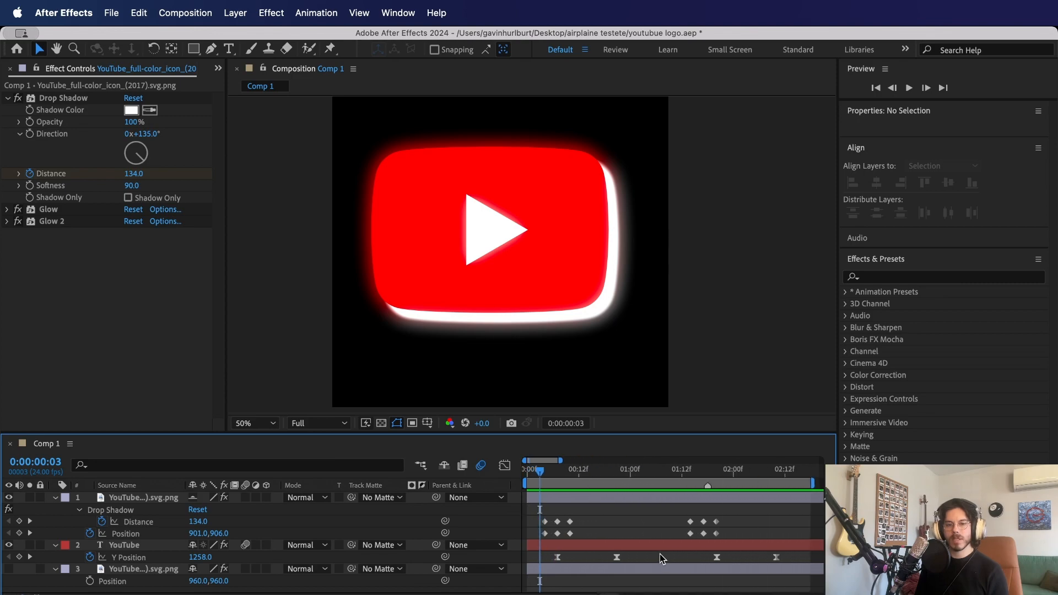
drag(659, 557, 774, 563)
key(space)
key(space)
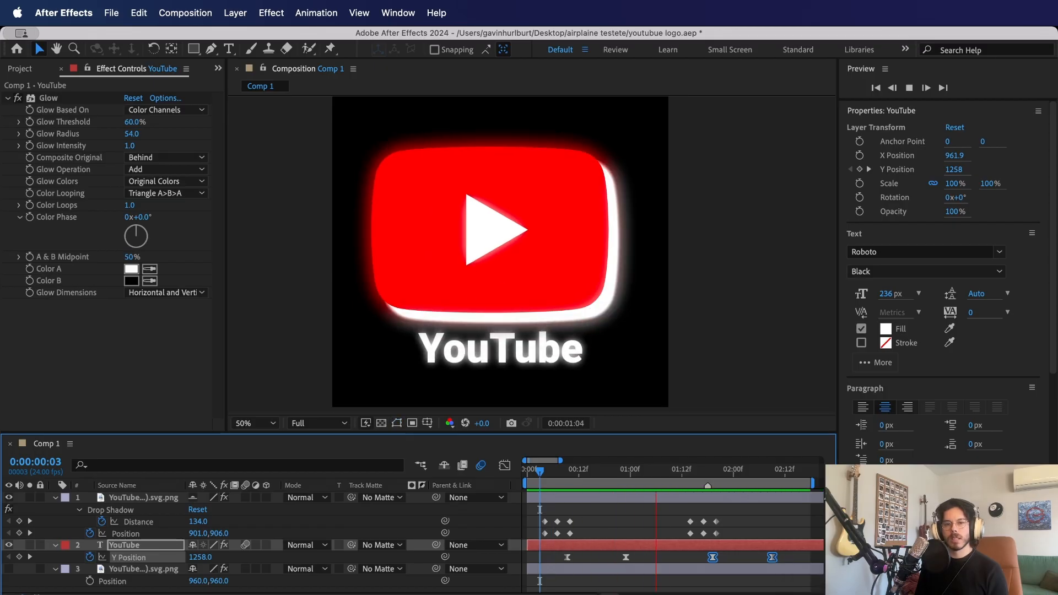